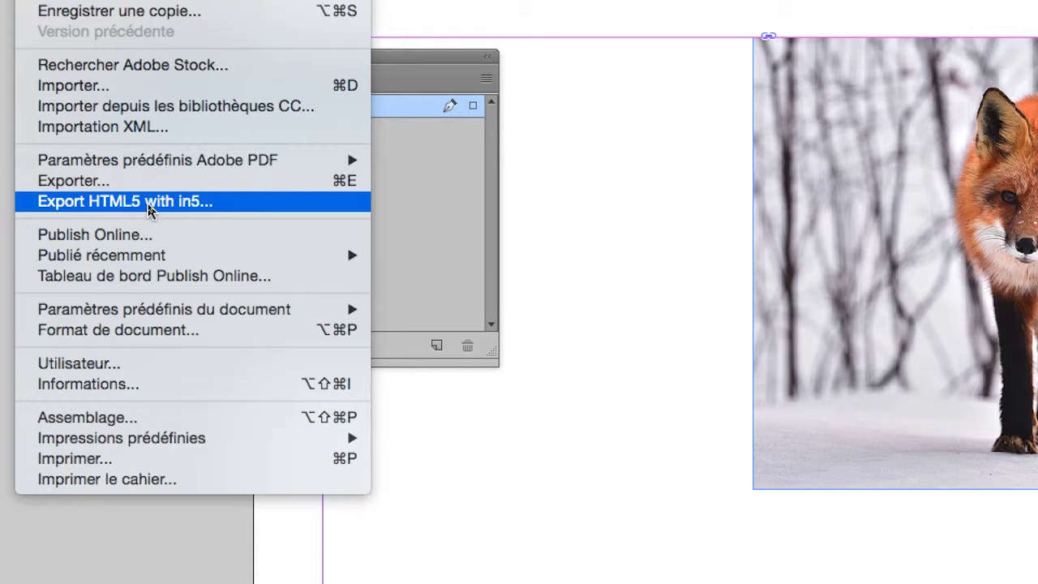
Start the in5 HTML5 export and save the document as index.indd in a new folder named "export html".
{"action": "left_click", "coordinate": [149, 207]}
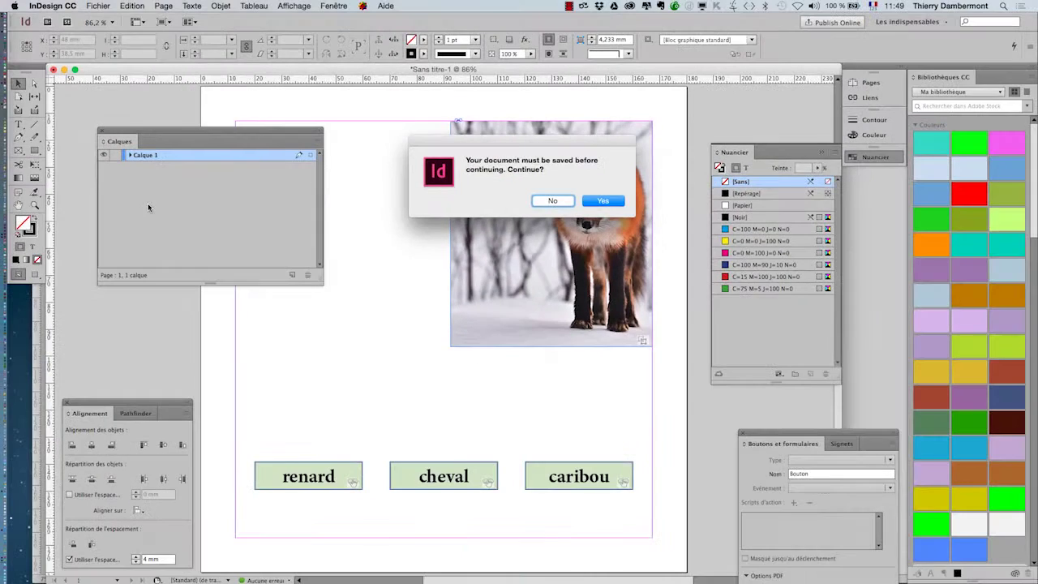
{"action": "left_click", "coordinate": [604, 201]}
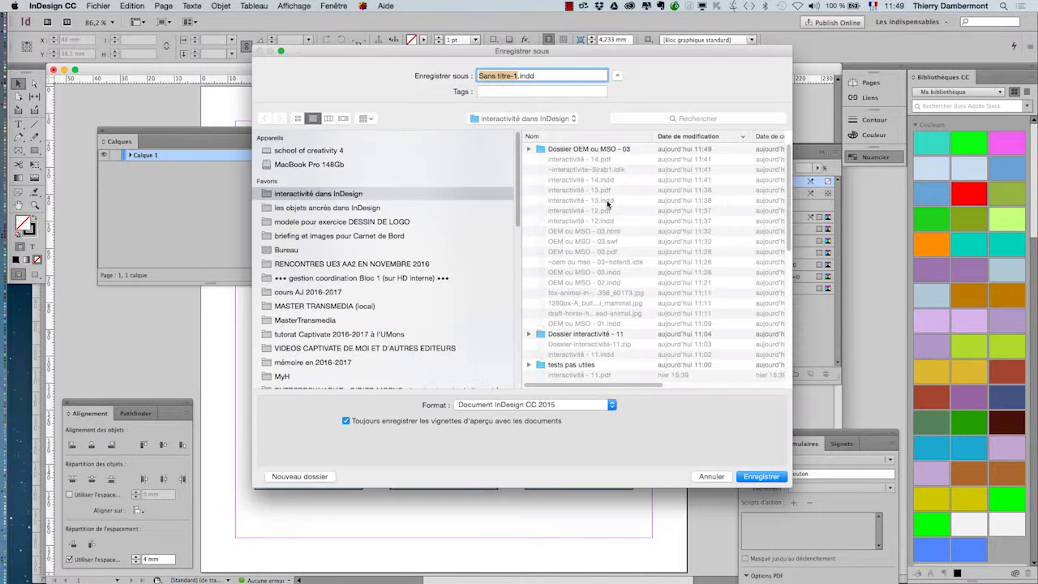
{"action": "left_click", "coordinate": [321, 478]}
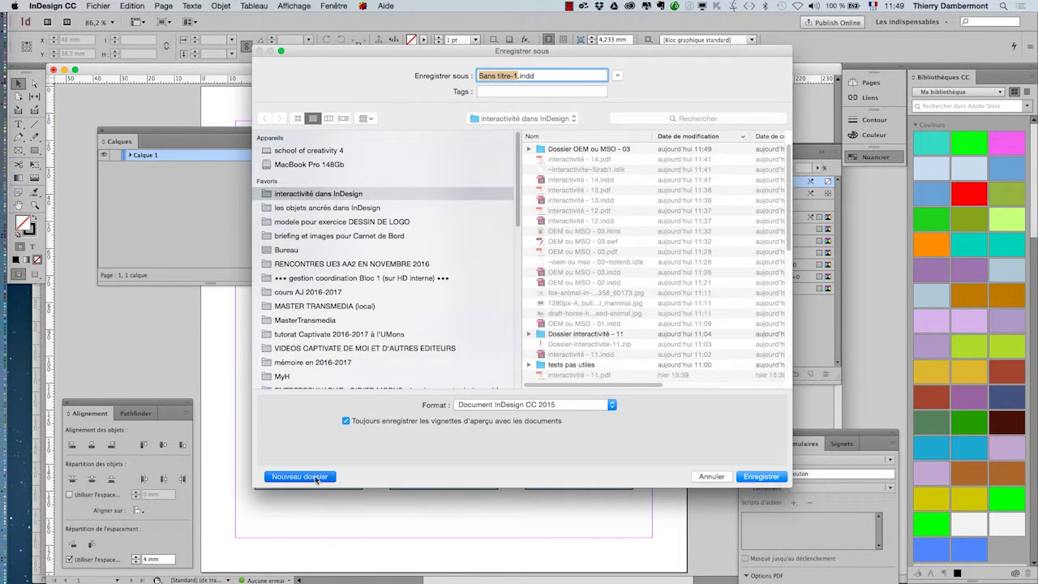
{"action": "type", "text": "export html"}
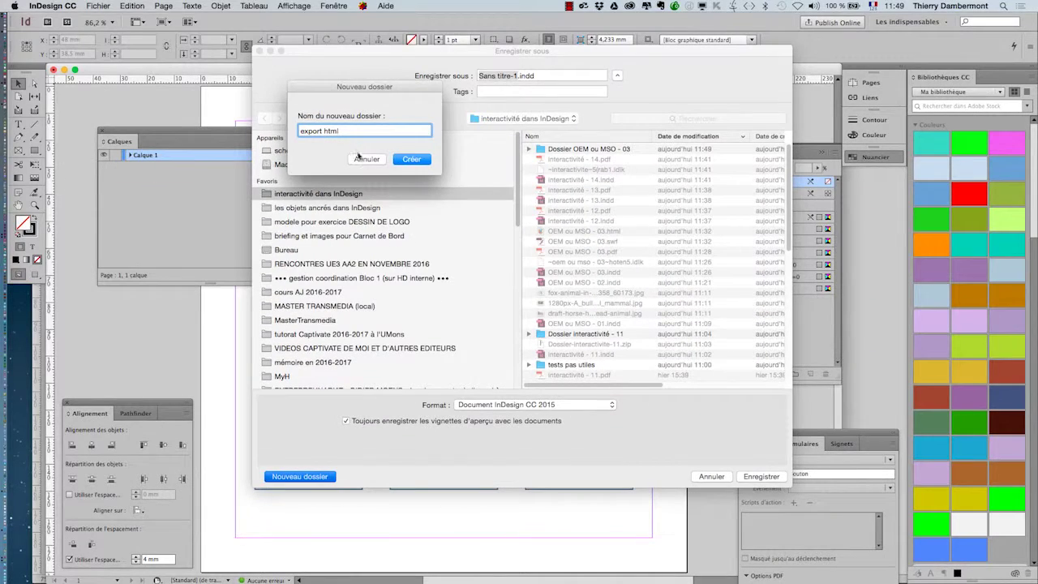
{"action": "left_click", "coordinate": [499, 180]}
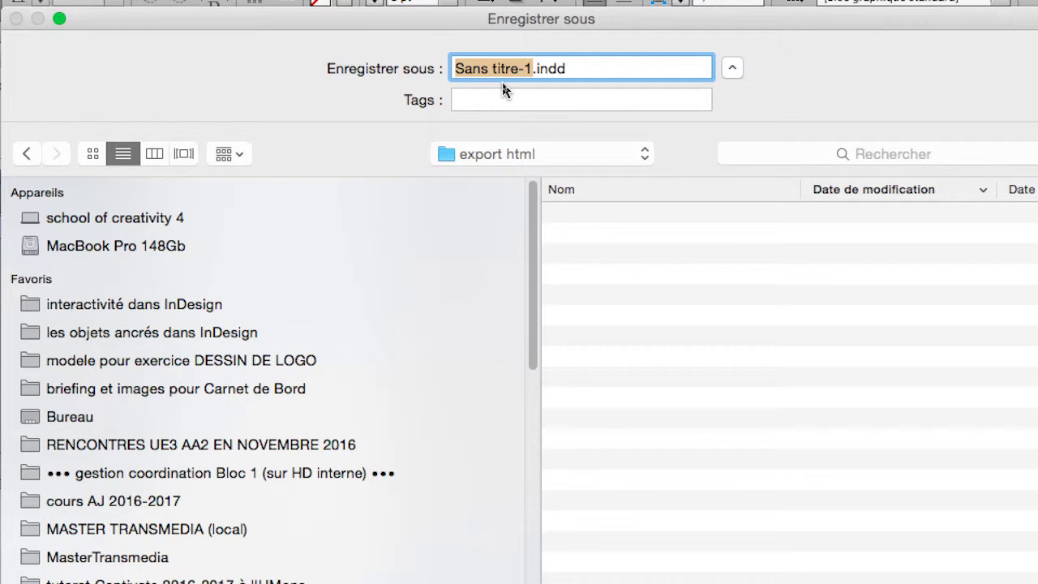
{"action": "type", "text": "index"}
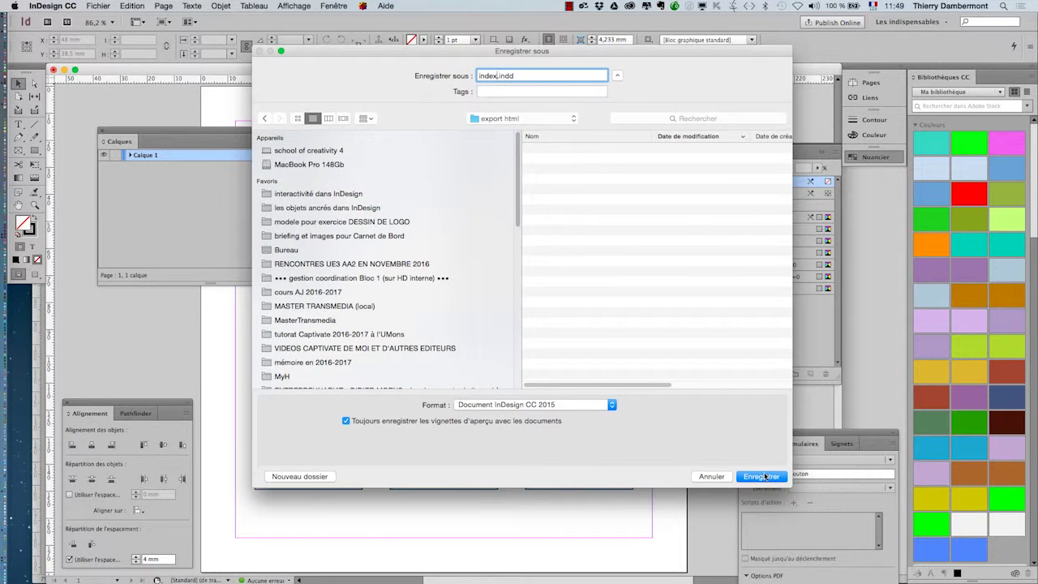
{"action": "left_click", "coordinate": [762, 477]}
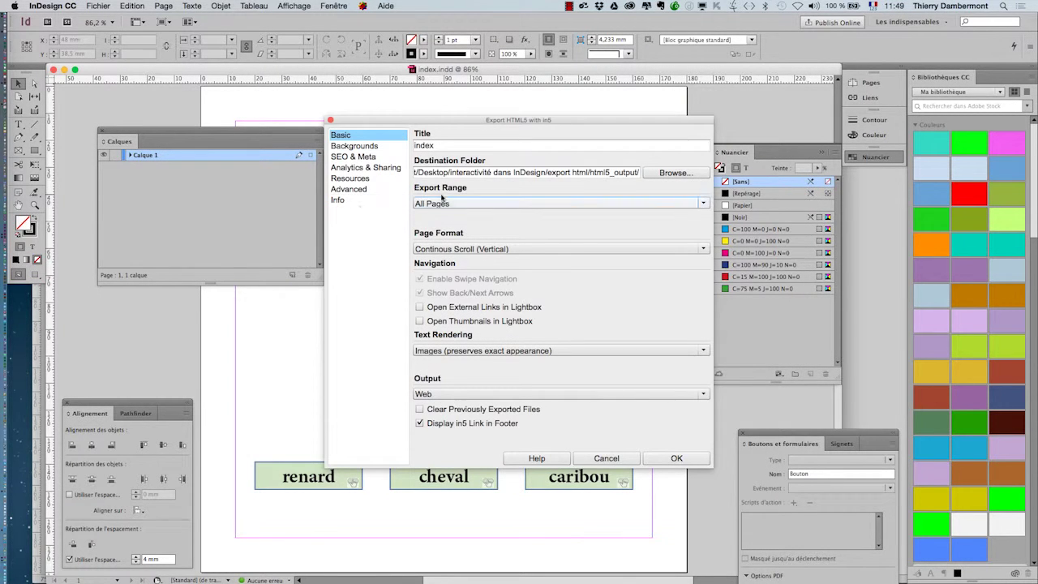
Configure the in5 export with Liquid State Publishing System output, no in5 link in the footer and the Liquid page format.
{"action": "left_click_drag", "start_coordinate": [476, 121], "coordinate": [400, 102]}
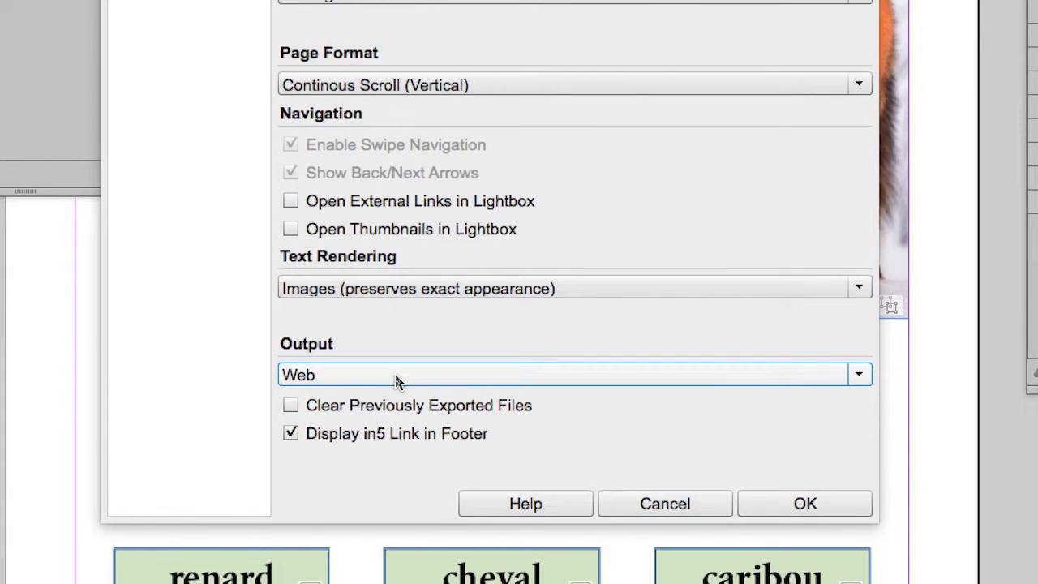
{"action": "left_click", "coordinate": [396, 375]}
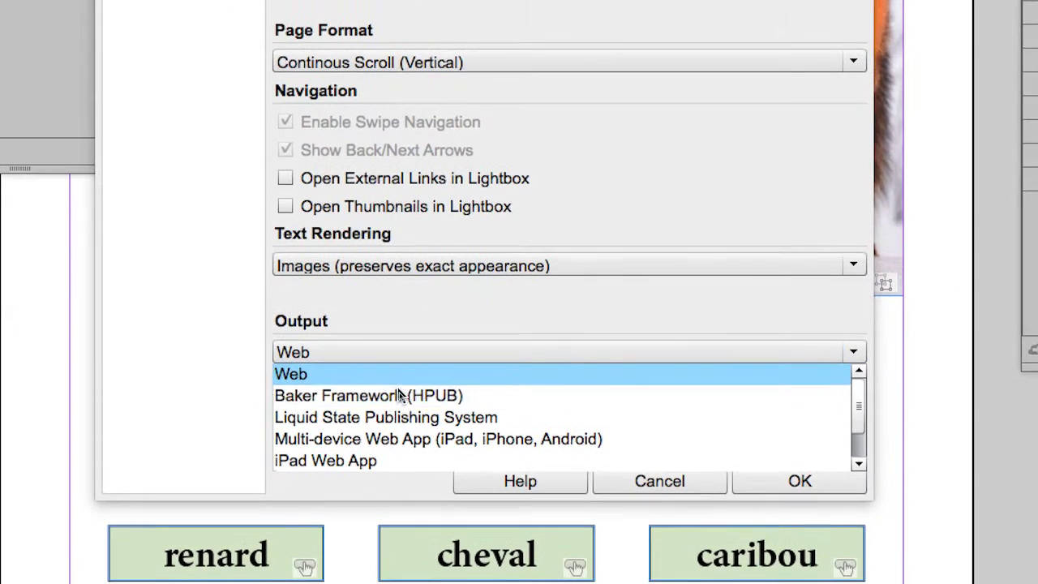
{"action": "left_click", "coordinate": [398, 402]}
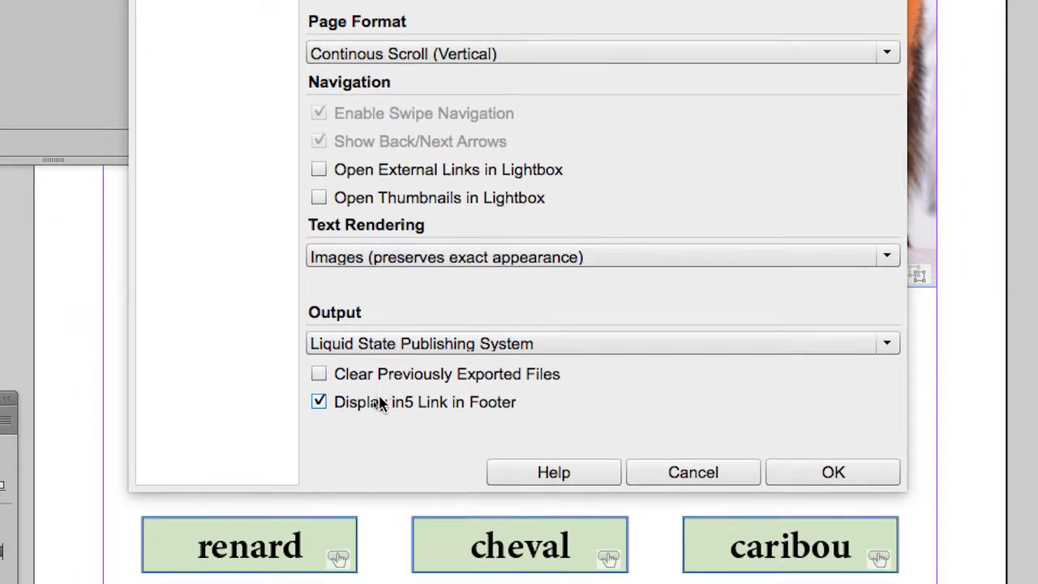
{"action": "left_click", "coordinate": [353, 433]}
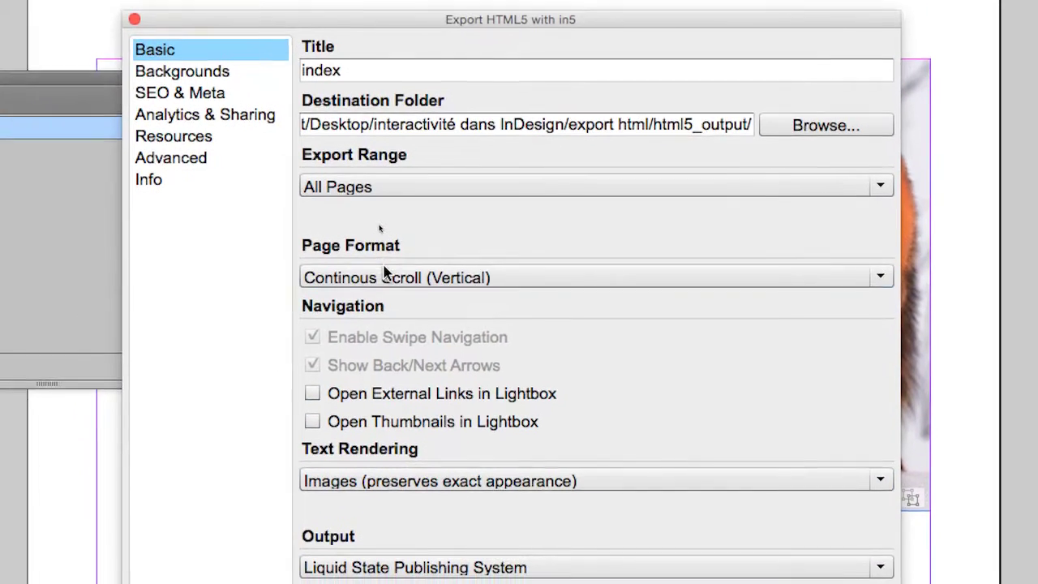
{"action": "left_click", "coordinate": [385, 276]}
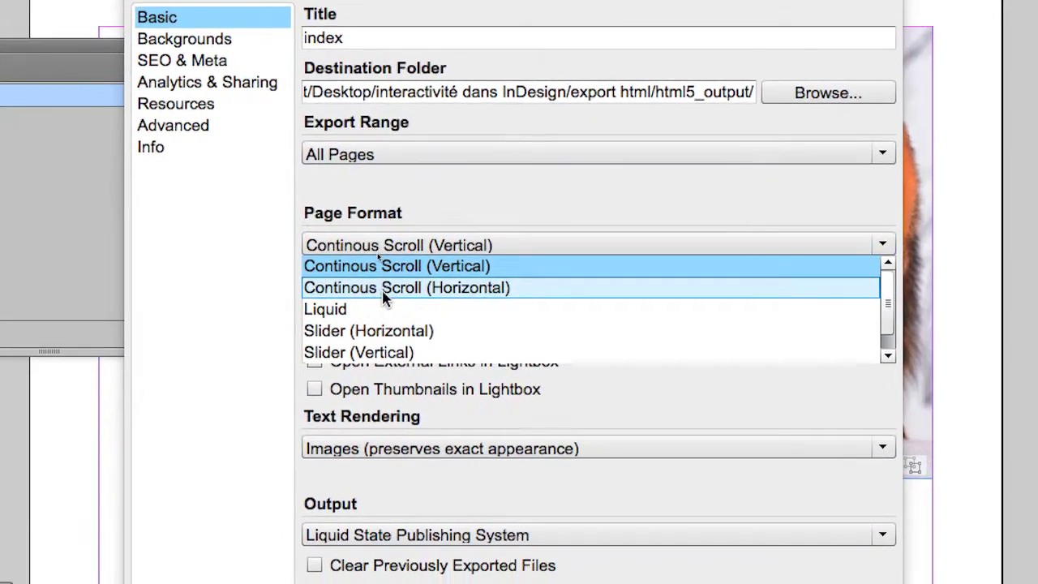
{"action": "left_click", "coordinate": [383, 309]}
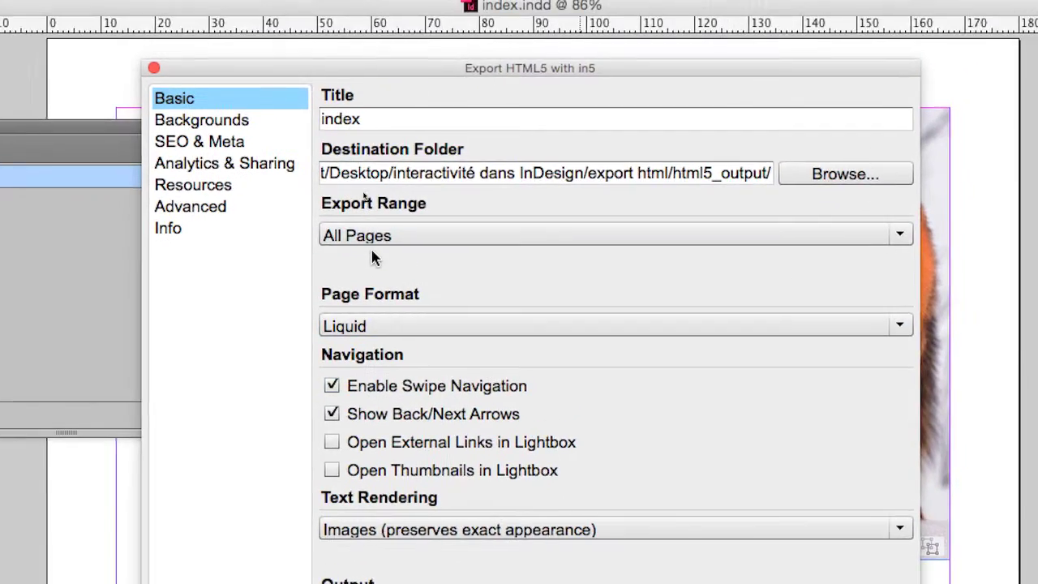
Review the export's background, SEO, analytics, resources, advanced and info settings, ending back on the basic settings.
{"action": "left_click", "coordinate": [357, 146]}
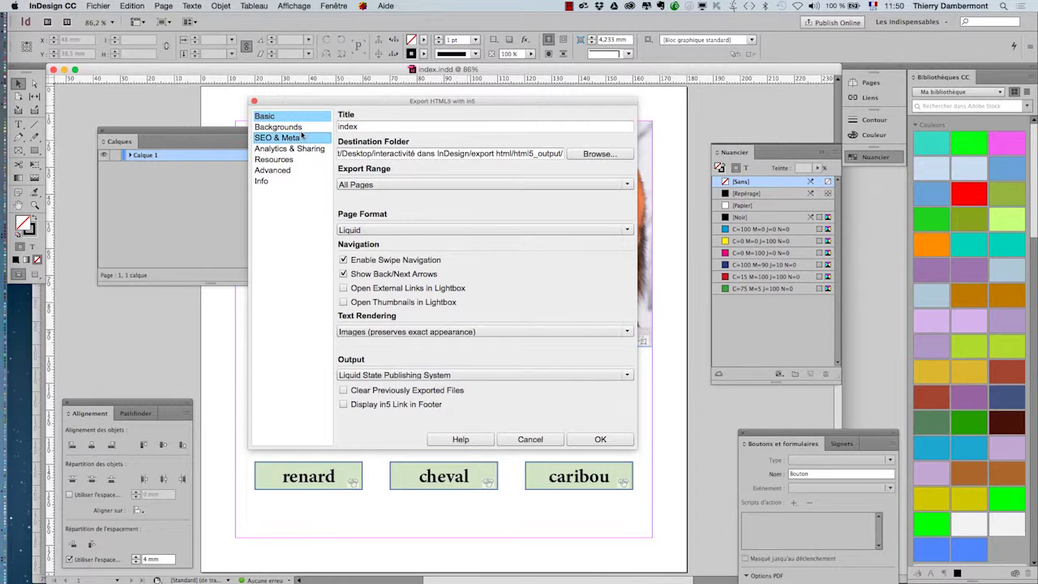
{"action": "left_click", "coordinate": [202, 148]}
{"action": "left_click", "coordinate": [288, 148]}
{"action": "left_click", "coordinate": [284, 159]}
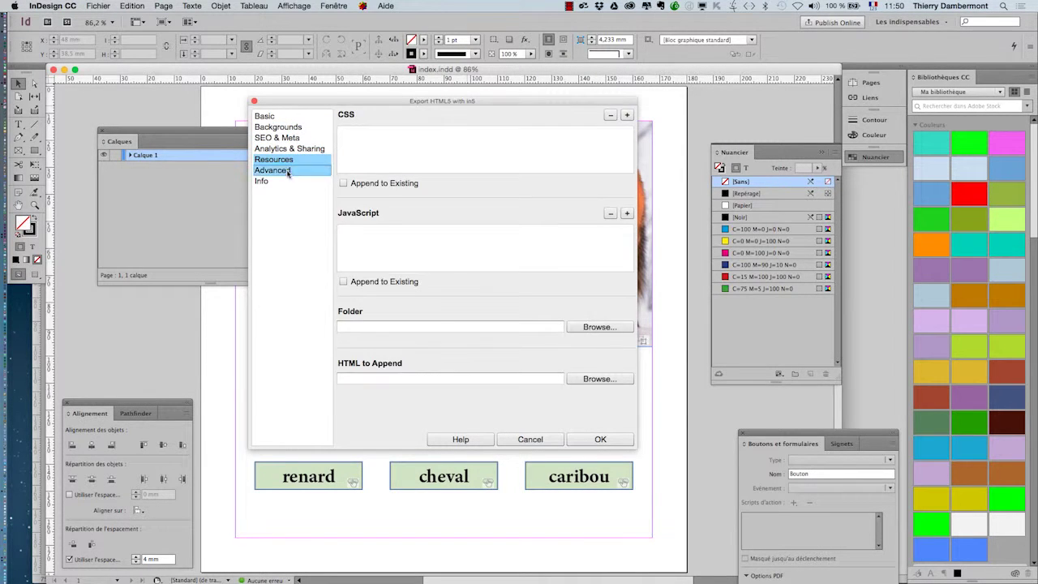
{"action": "left_click", "coordinate": [282, 171]}
{"action": "left_click", "coordinate": [281, 182]}
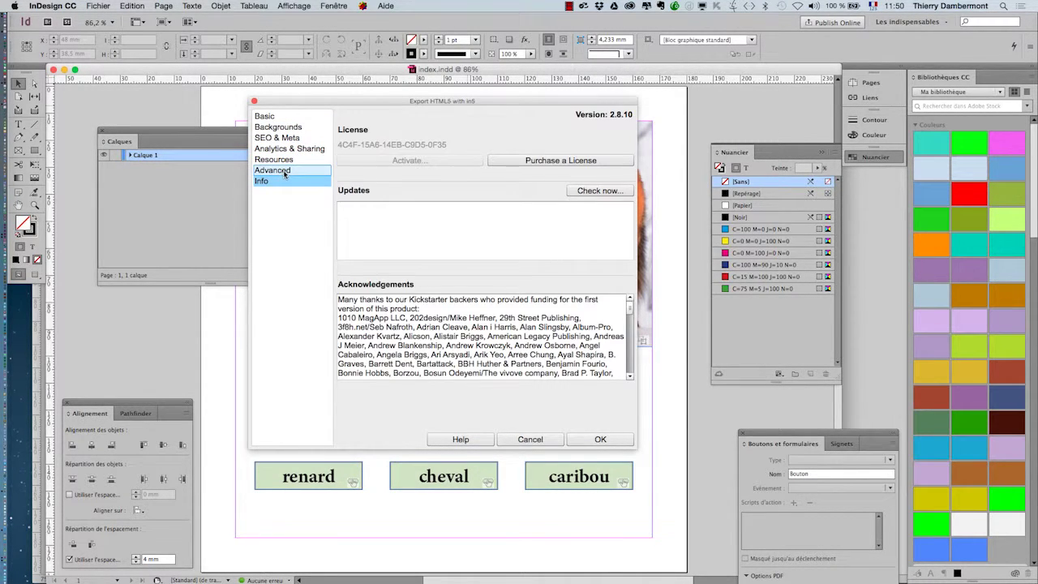
{"action": "left_click", "coordinate": [282, 170]}
{"action": "left_click", "coordinate": [266, 116]}
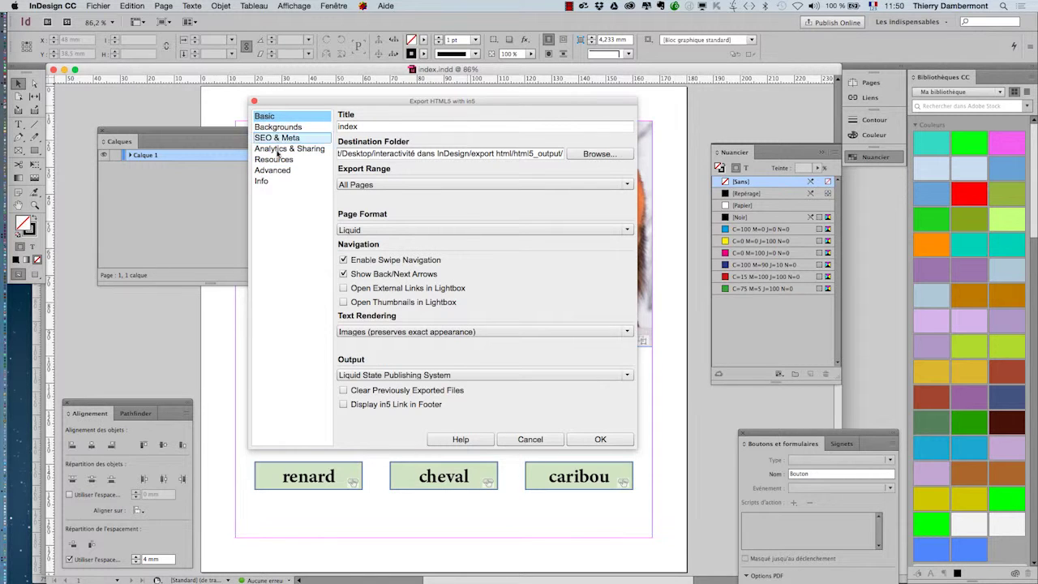
Run the HTML5 export without modifying the document's colour profile and open the result in the default browser.
{"action": "left_click", "coordinate": [602, 439]}
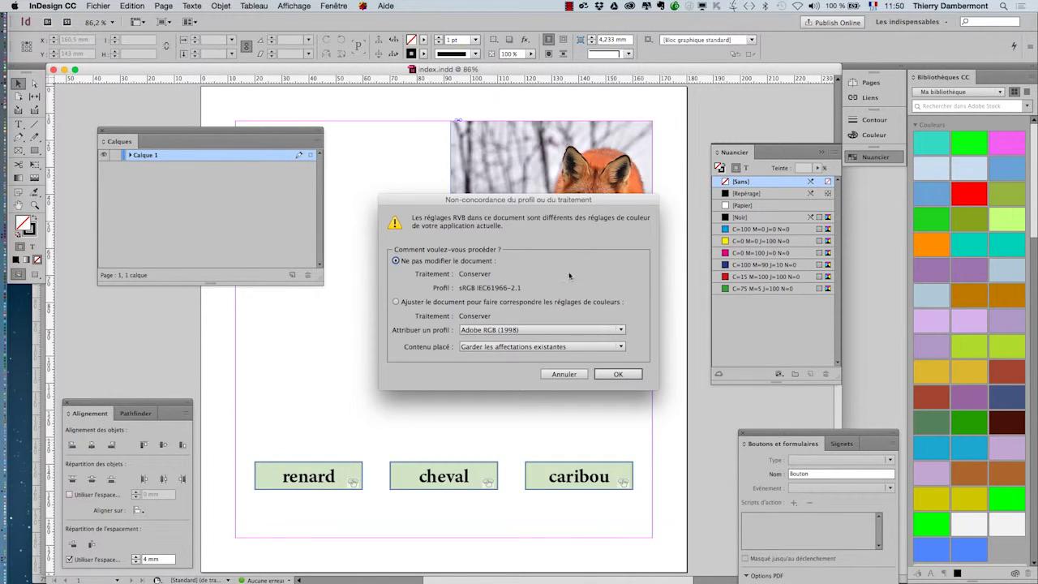
{"action": "left_click", "coordinate": [633, 376]}
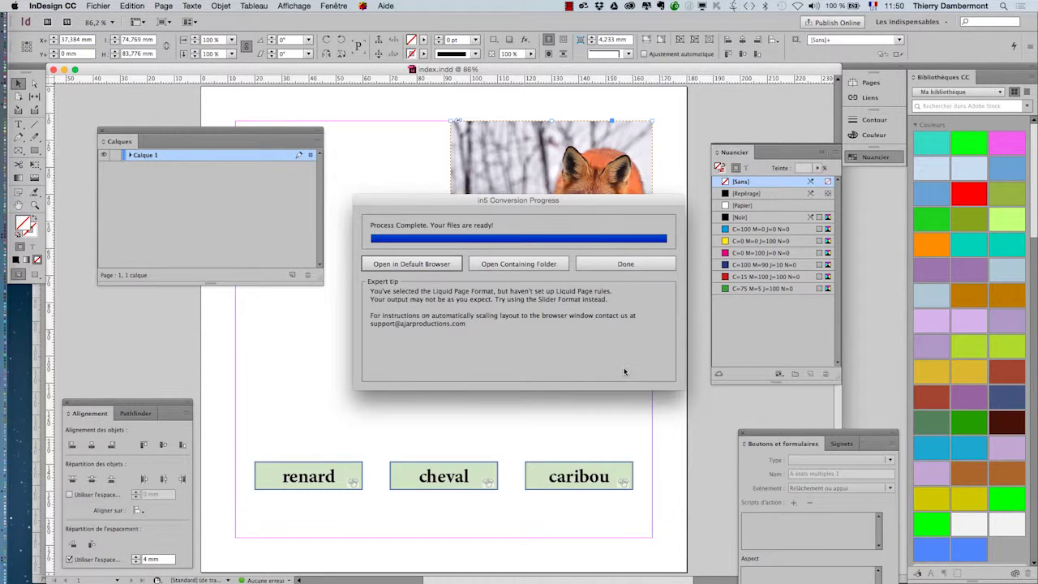
{"action": "left_click", "coordinate": [425, 265]}
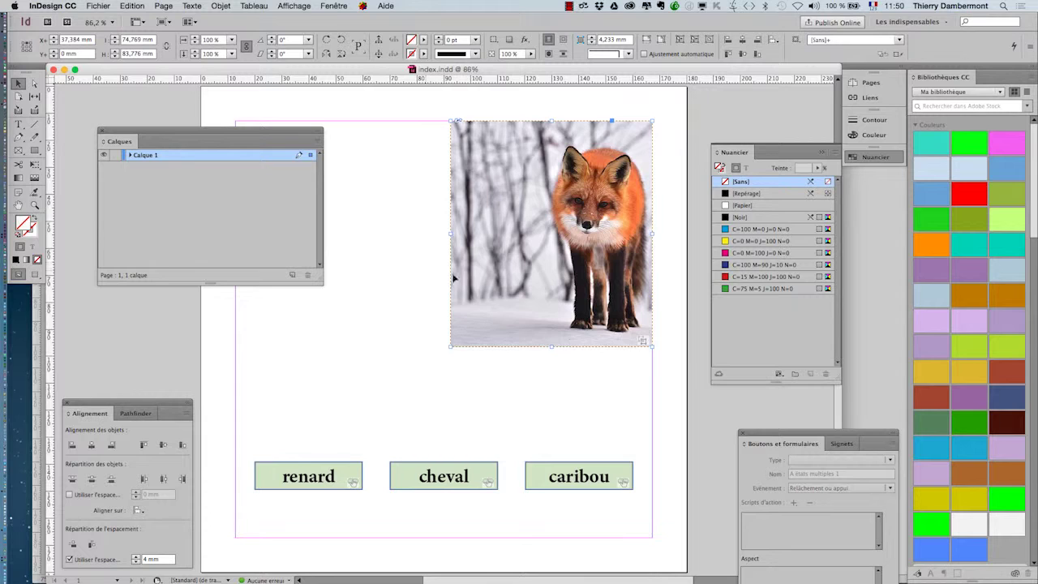
Switch to Finder and open the "export html" folder inside "interactivité dans InDesign" in a new window.
{"action": "key", "text": "super+Tab"}
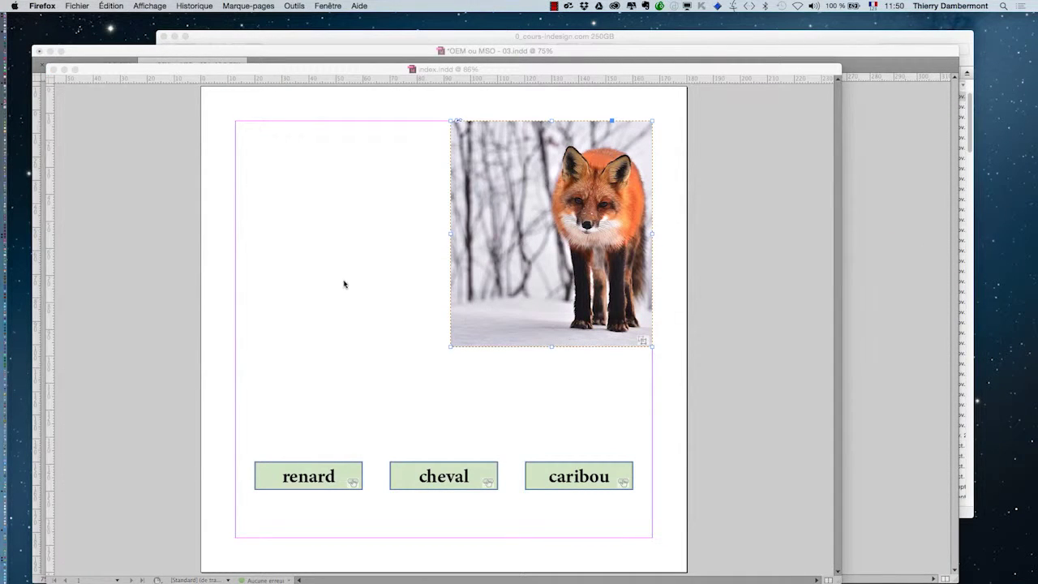
{"action": "key", "text": "super+Tab"}
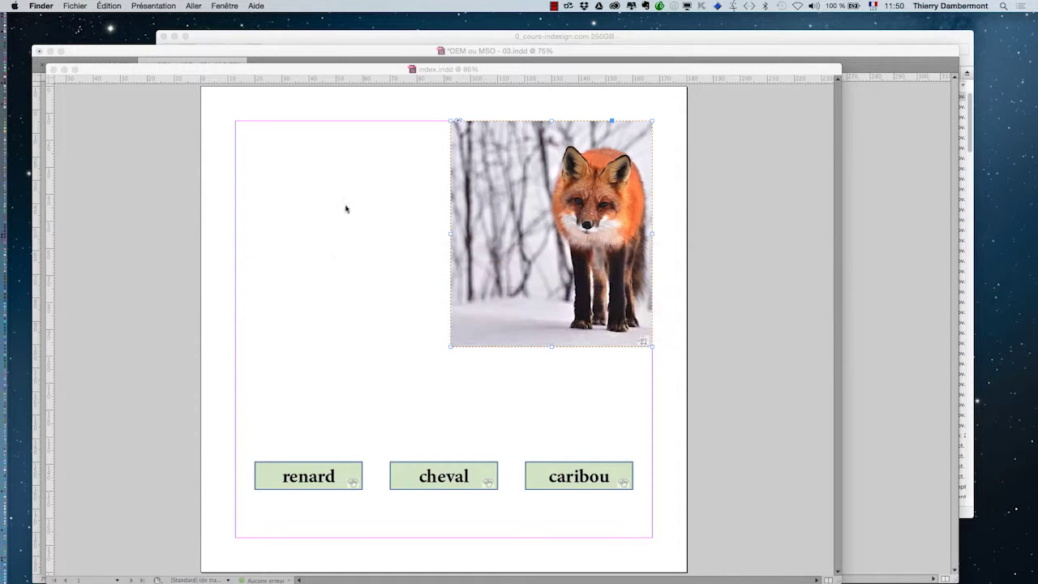
{"action": "left_click", "coordinate": [74, 6]}
{"action": "left_click", "coordinate": [89, 17]}
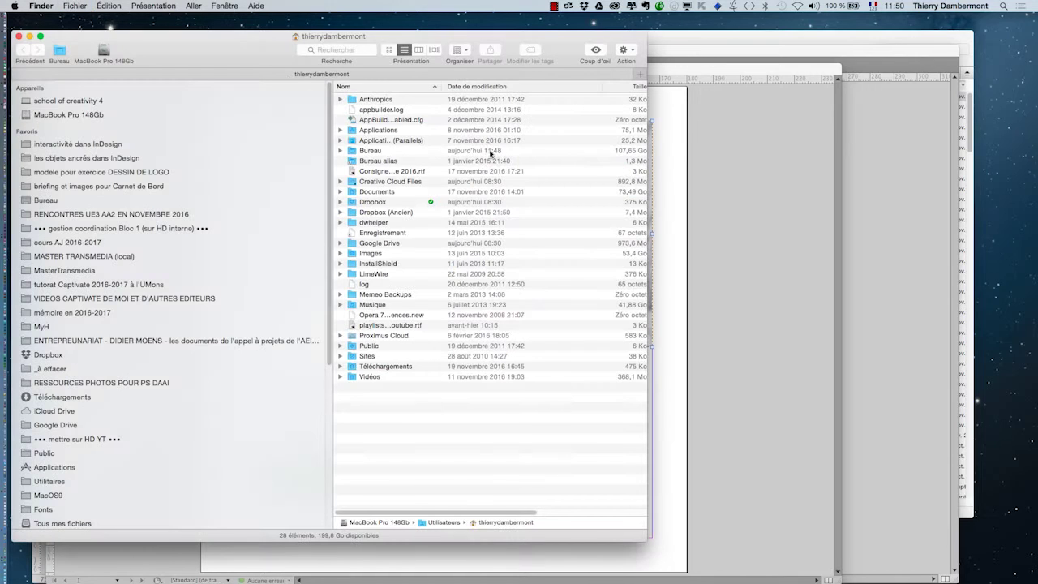
{"action": "left_click", "coordinate": [101, 203]}
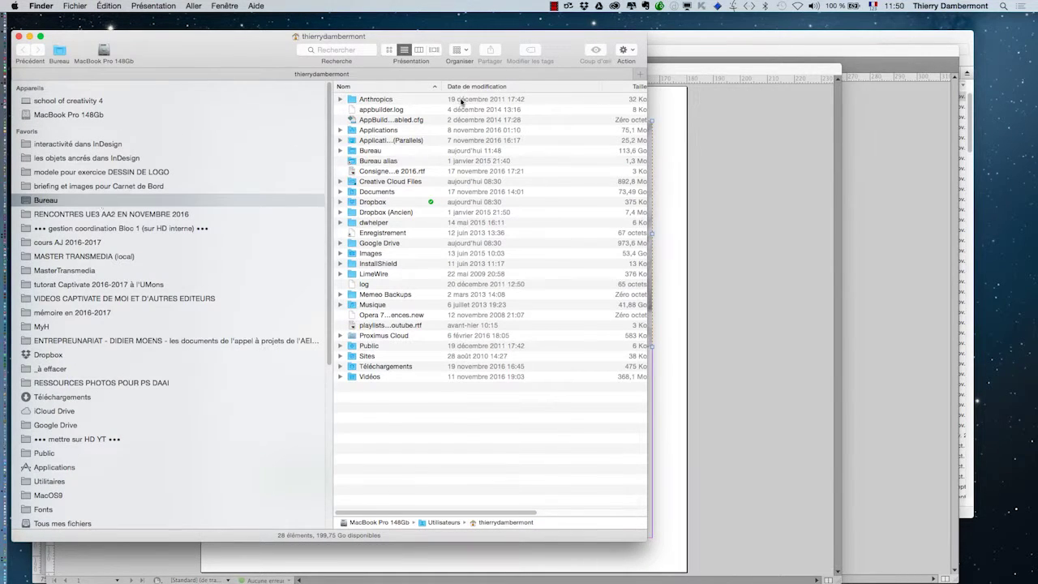
{"action": "left_click", "coordinate": [159, 144]}
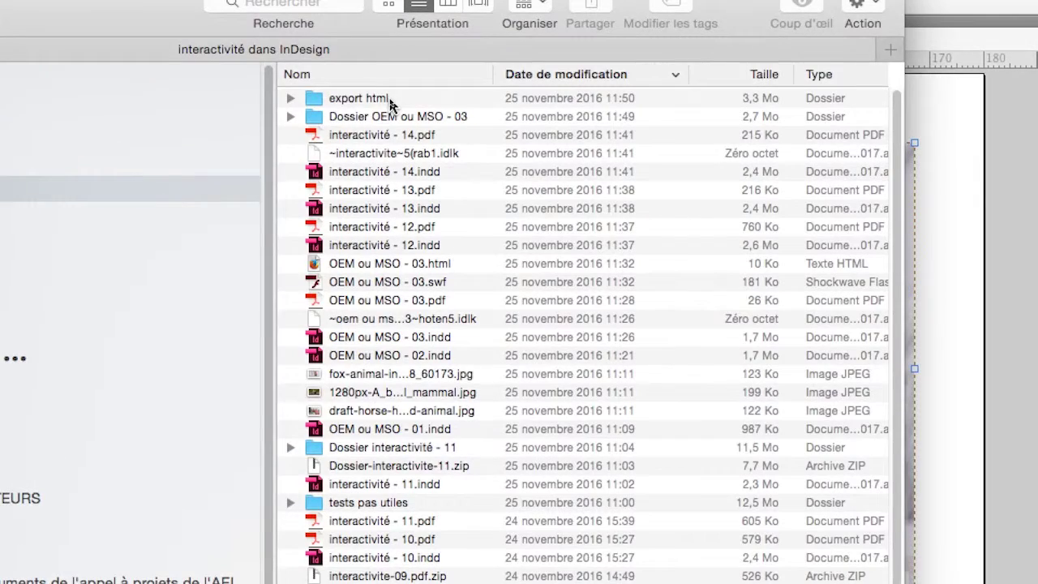
{"action": "double_click", "coordinate": [389, 104]}
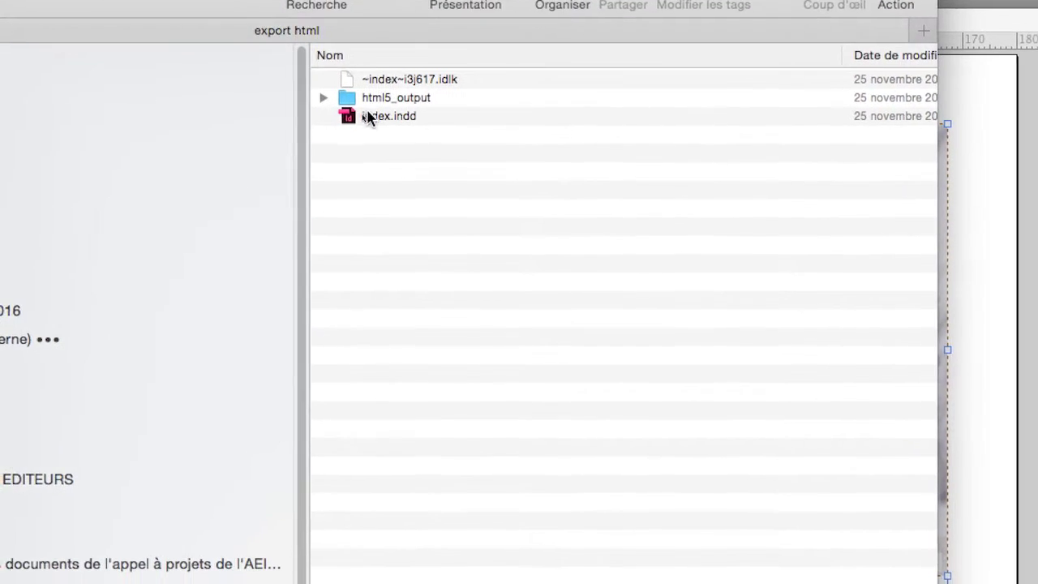
Examine the exported files in html5_output's book folder, including 0001.html, index.html and the images inside assets.
{"action": "left_click", "coordinate": [321, 101]}
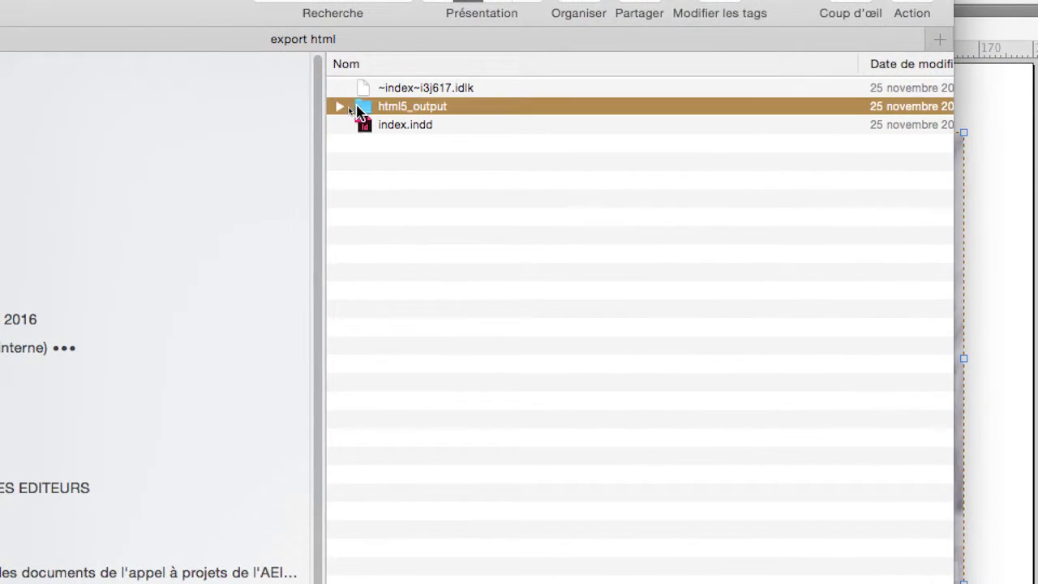
{"action": "left_click", "coordinate": [351, 109]}
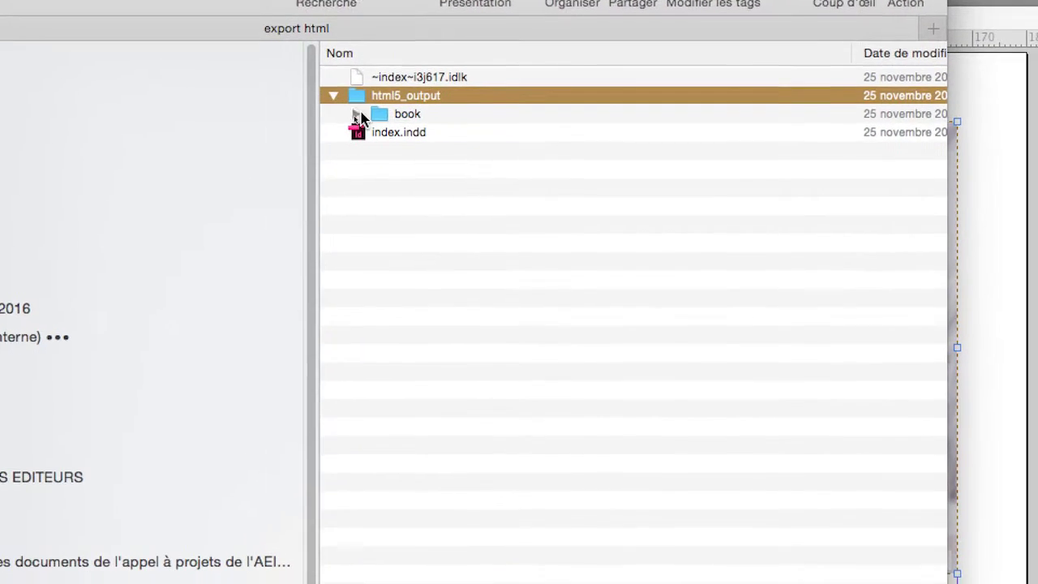
{"action": "left_click", "coordinate": [358, 114]}
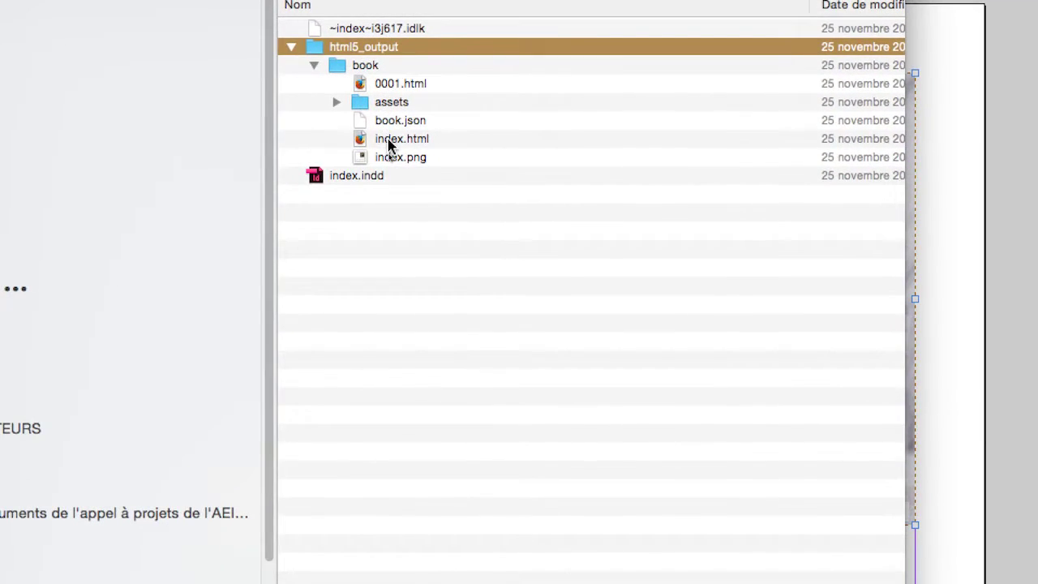
{"action": "left_click", "coordinate": [390, 166]}
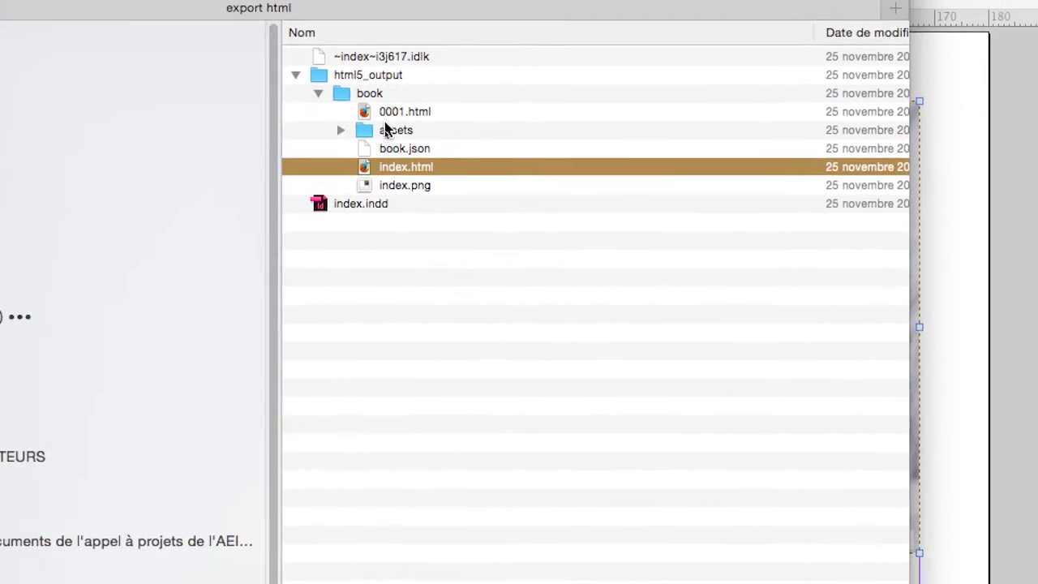
{"action": "left_click", "coordinate": [389, 112]}
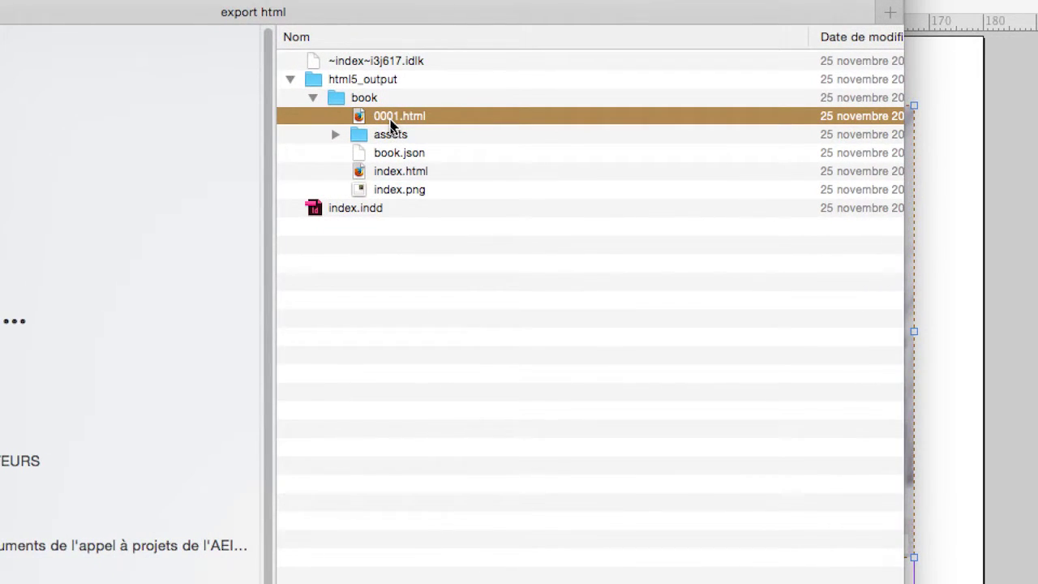
{"action": "left_click", "coordinate": [335, 135]}
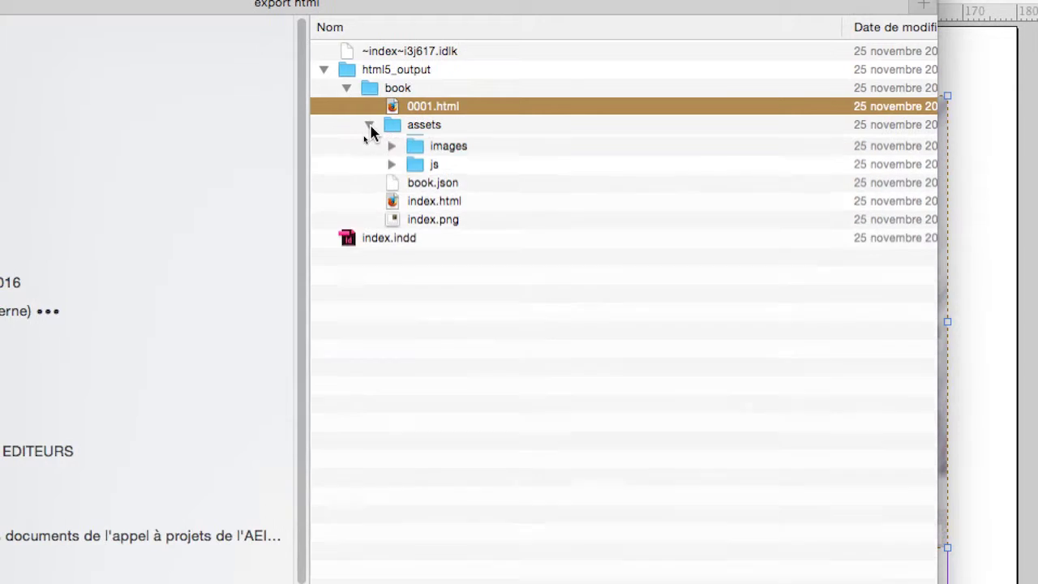
{"action": "left_click", "coordinate": [392, 146]}
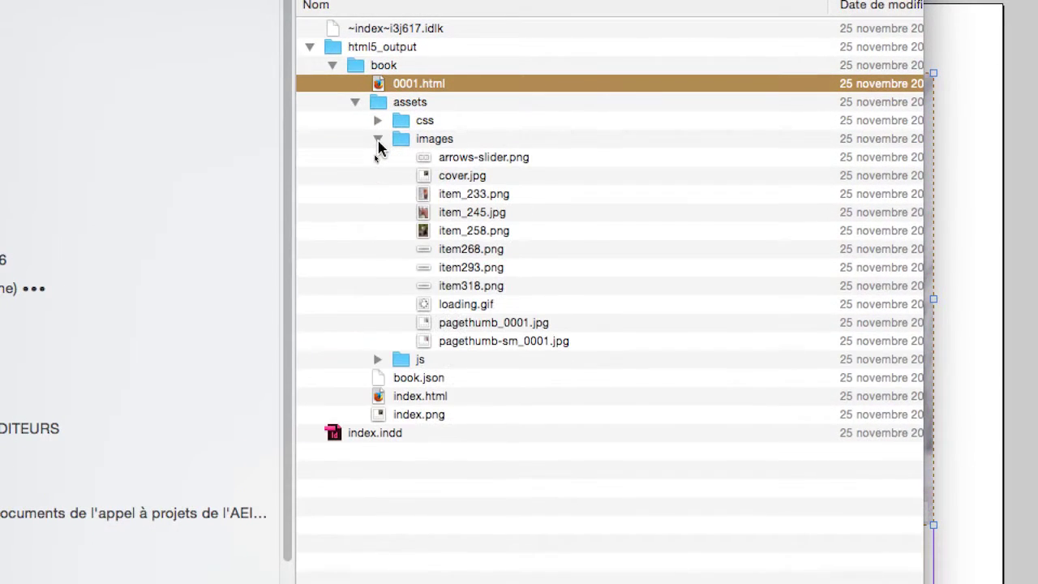
{"action": "left_click", "coordinate": [378, 139]}
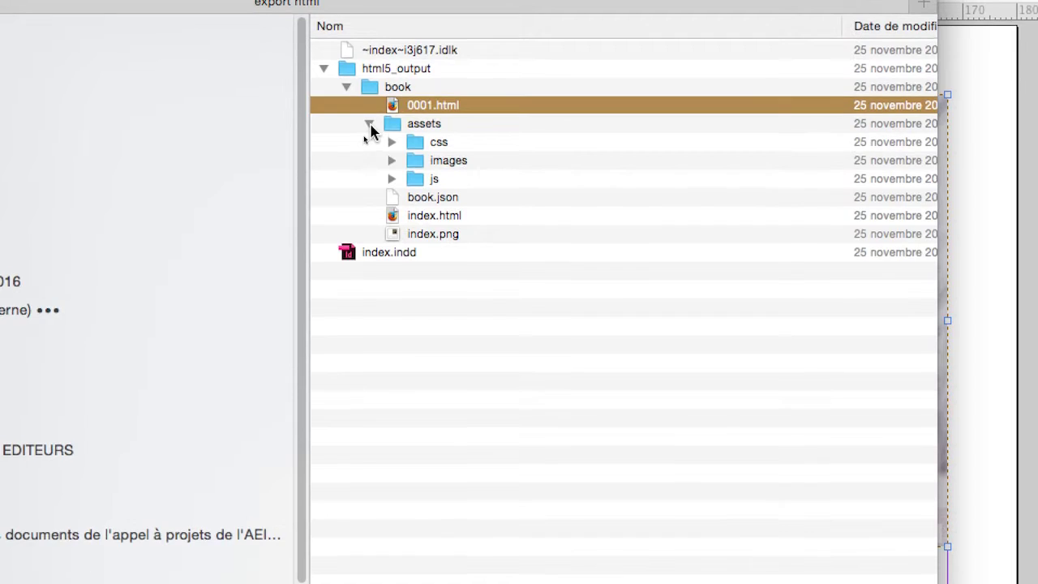
{"action": "left_click", "coordinate": [354, 101]}
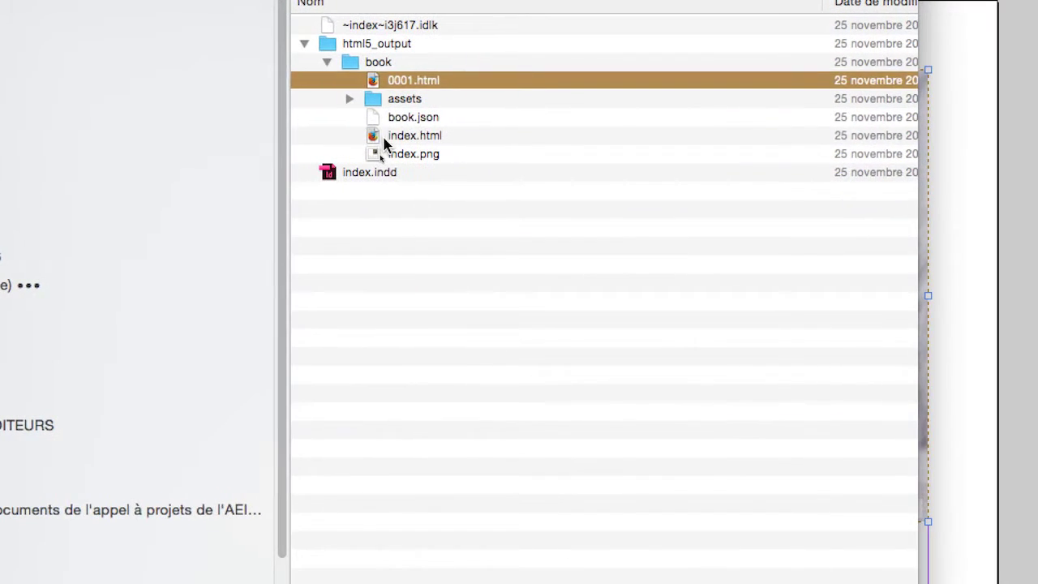
Open index.html from the book folder in Firefox and try the cheval, renard and caribou buttons.
{"action": "left_click", "coordinate": [401, 154]}
{"action": "double_click", "coordinate": [386, 145]}
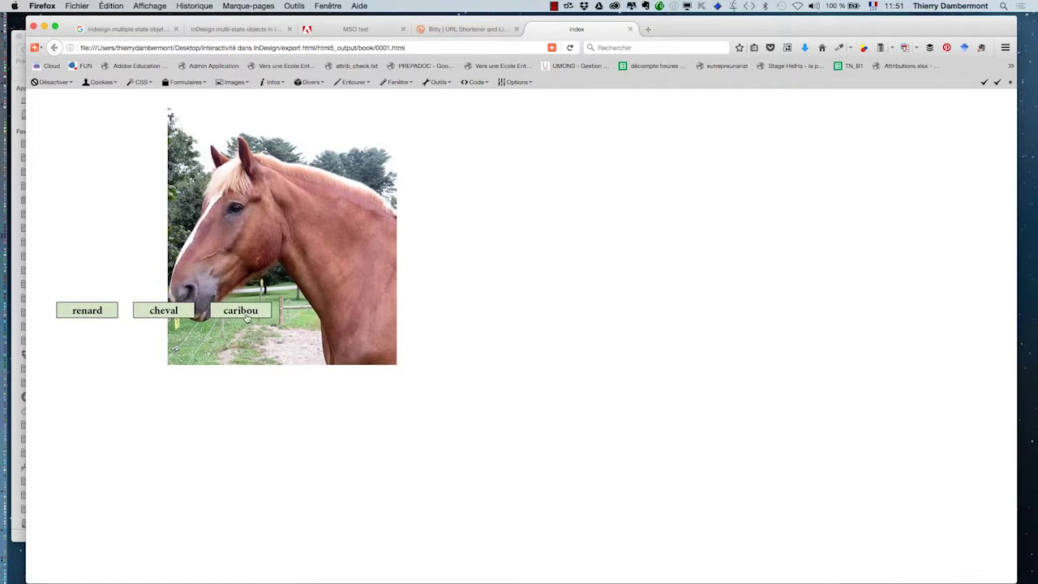
{"action": "mouse_move", "coordinate": [166, 317]}
{"action": "mouse_move", "coordinate": [85, 317]}
{"action": "mouse_move", "coordinate": [240, 312]}
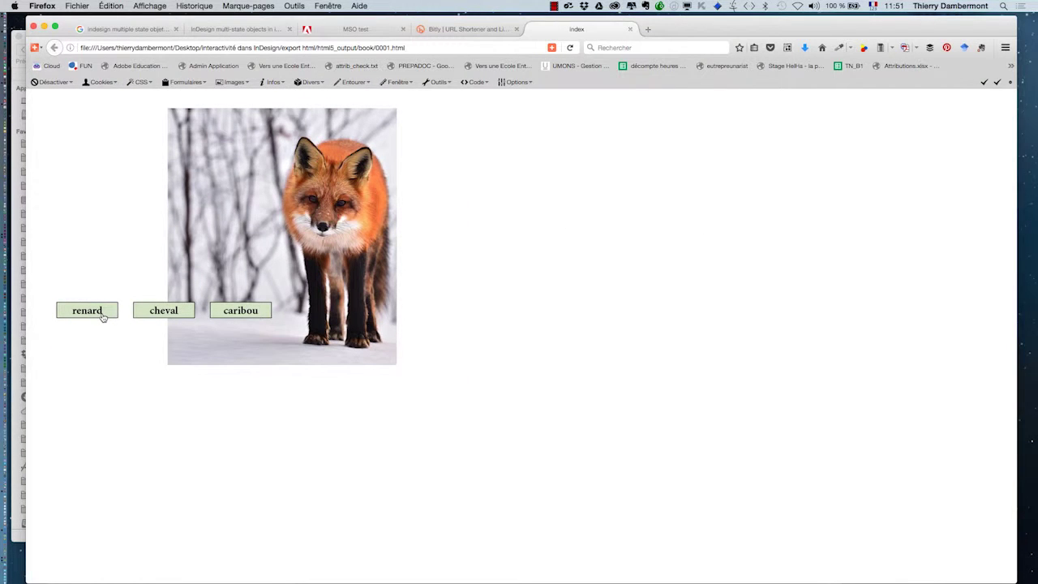
Switch to InDesign to compare the original layout, then return to Firefox and test the caribou, cheval and renard buttons.
{"action": "key", "text": "super+Tab"}
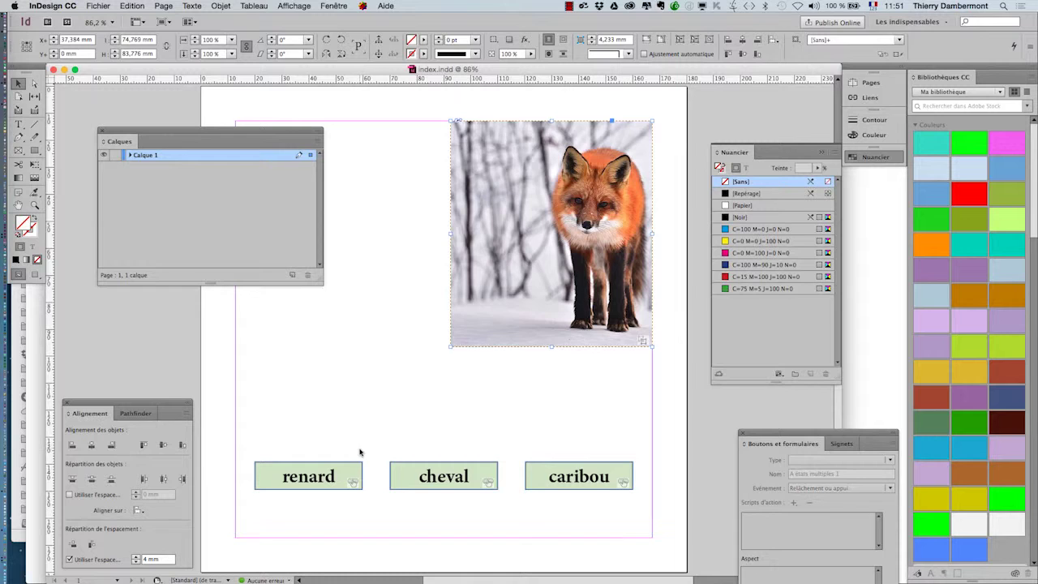
{"action": "left_click", "coordinate": [422, 411]}
{"action": "left_click_drag", "start_coordinate": [283, 135], "coordinate": [251, 137]}
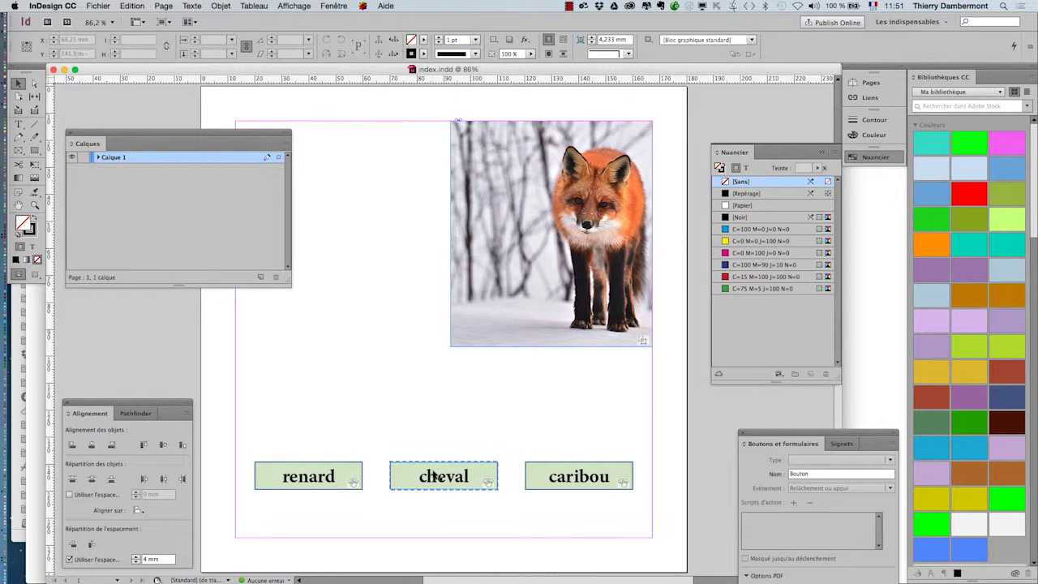
{"action": "key", "text": "super+Tab"}
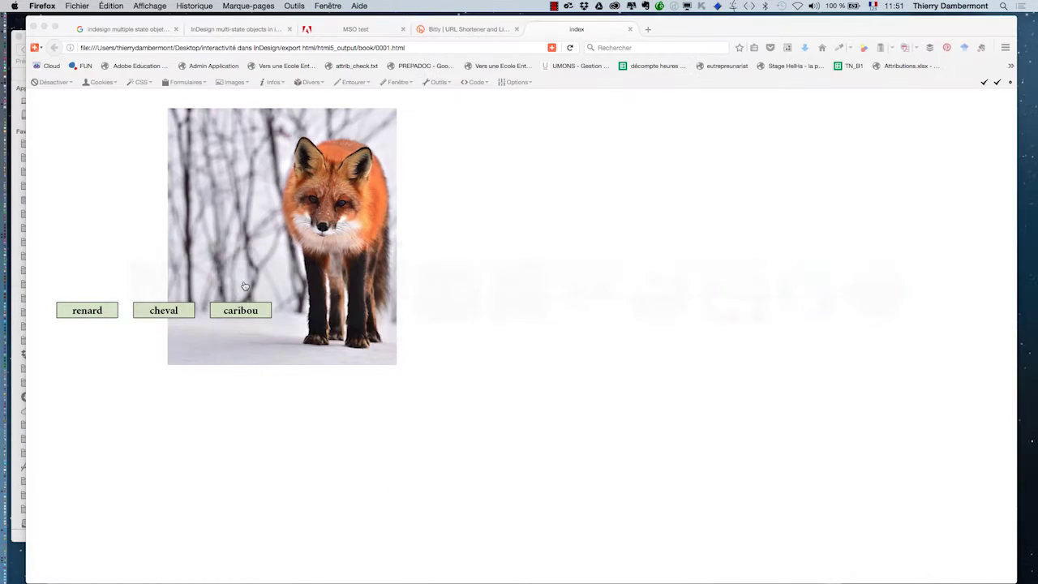
{"action": "left_click", "coordinate": [251, 316]}
{"action": "left_click", "coordinate": [174, 314]}
{"action": "left_click", "coordinate": [82, 313]}
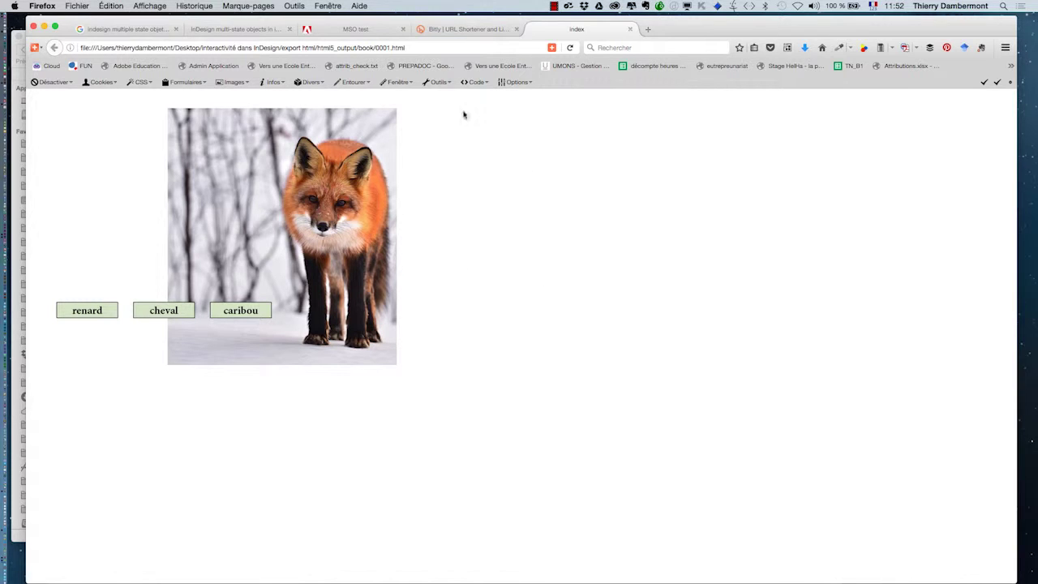
Switch to InDesign and set up a new in5 HTML5 export with the Slider (Horizontal) page format and previously exported files cleared.
{"action": "key", "text": "super+Tab"}
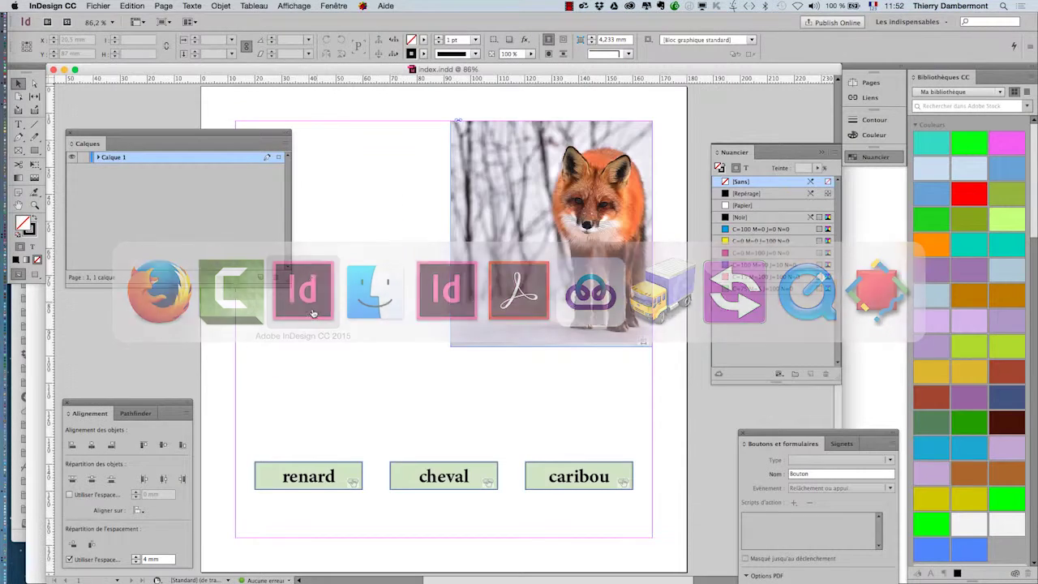
{"action": "left_click", "coordinate": [99, 5]}
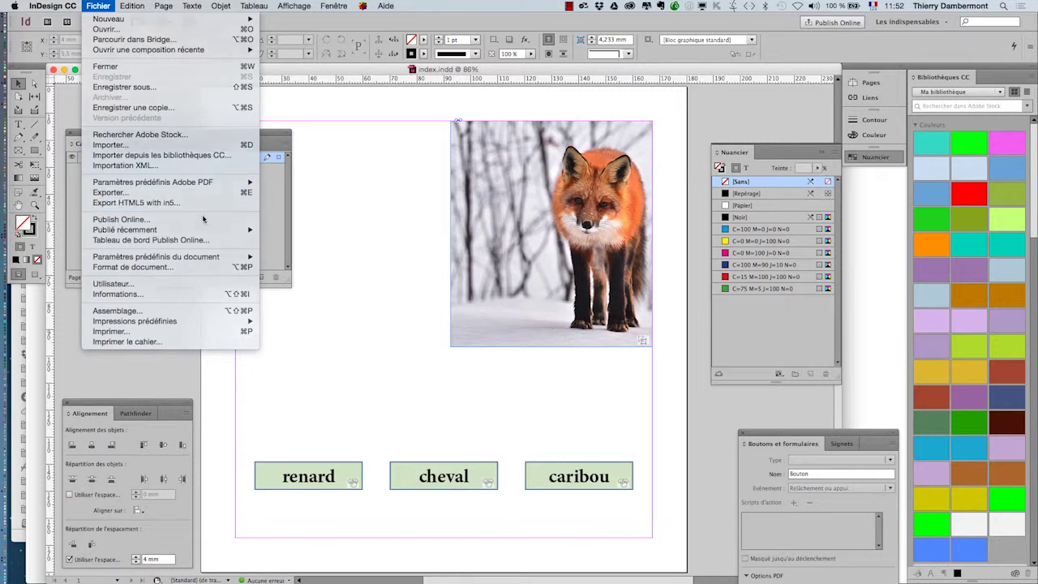
{"action": "left_click", "coordinate": [137, 202]}
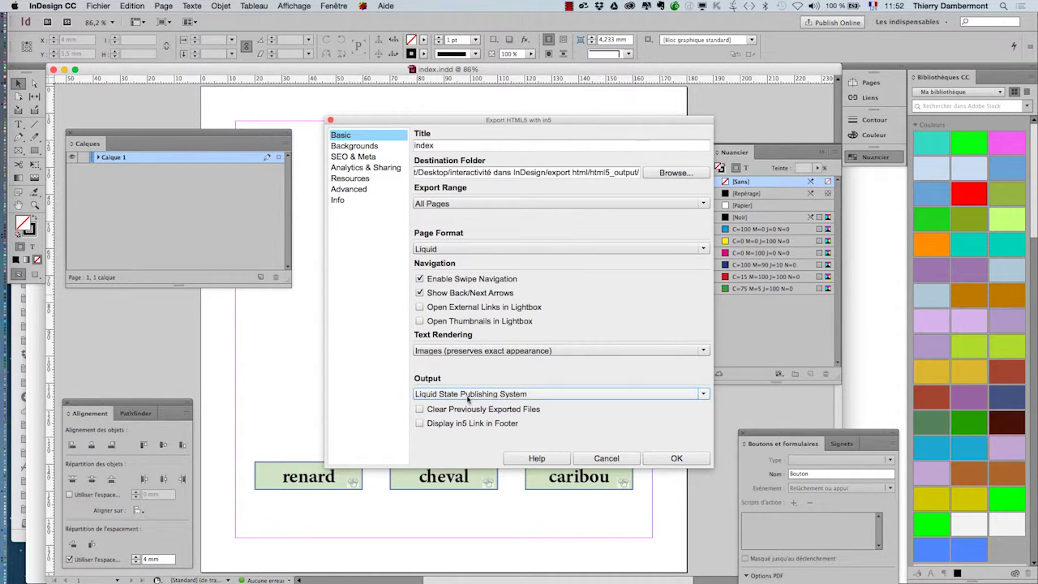
{"action": "left_click", "coordinate": [468, 249]}
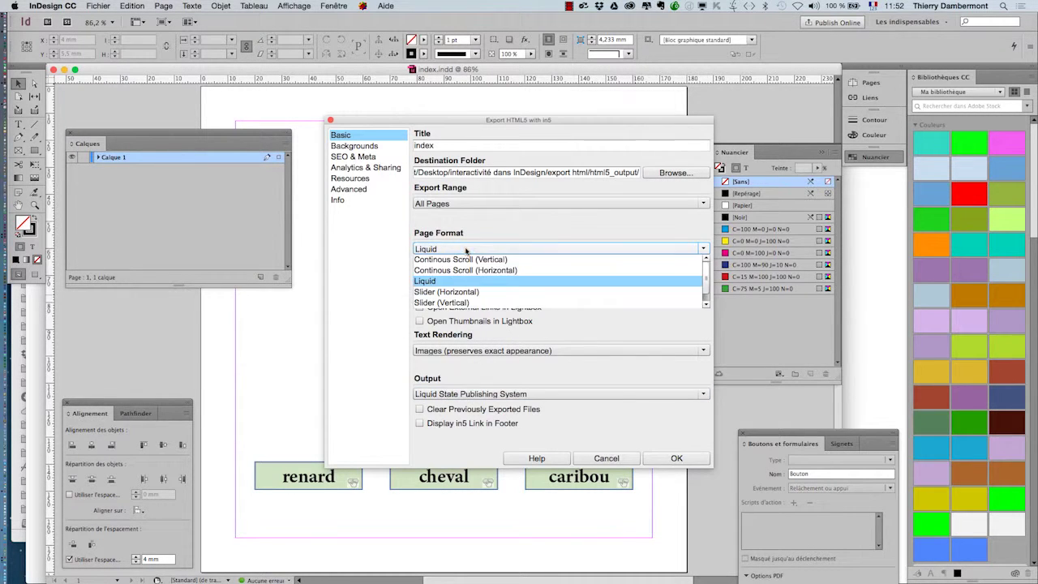
{"action": "left_click", "coordinate": [467, 282]}
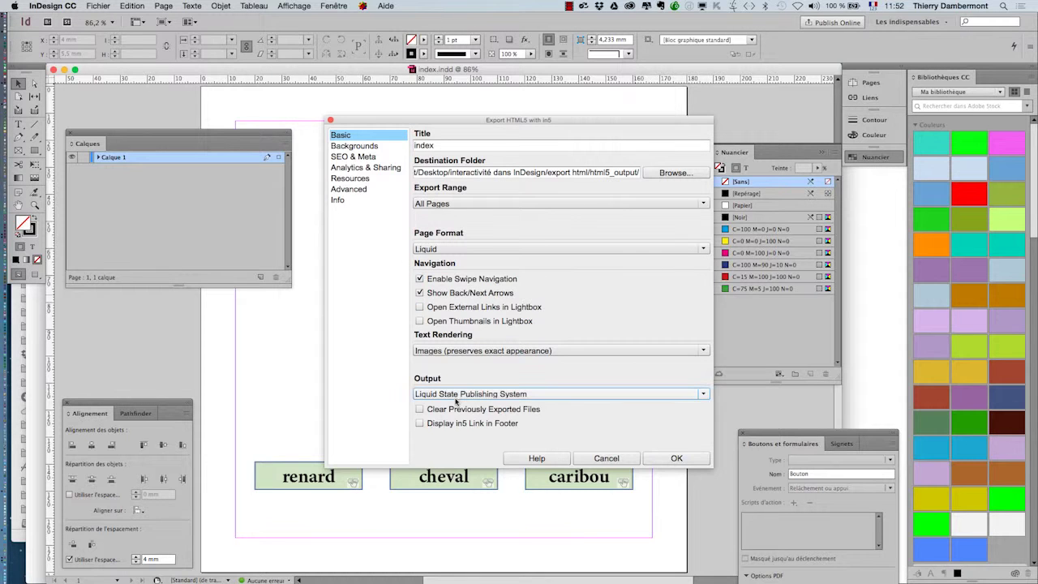
{"action": "left_click", "coordinate": [462, 396]}
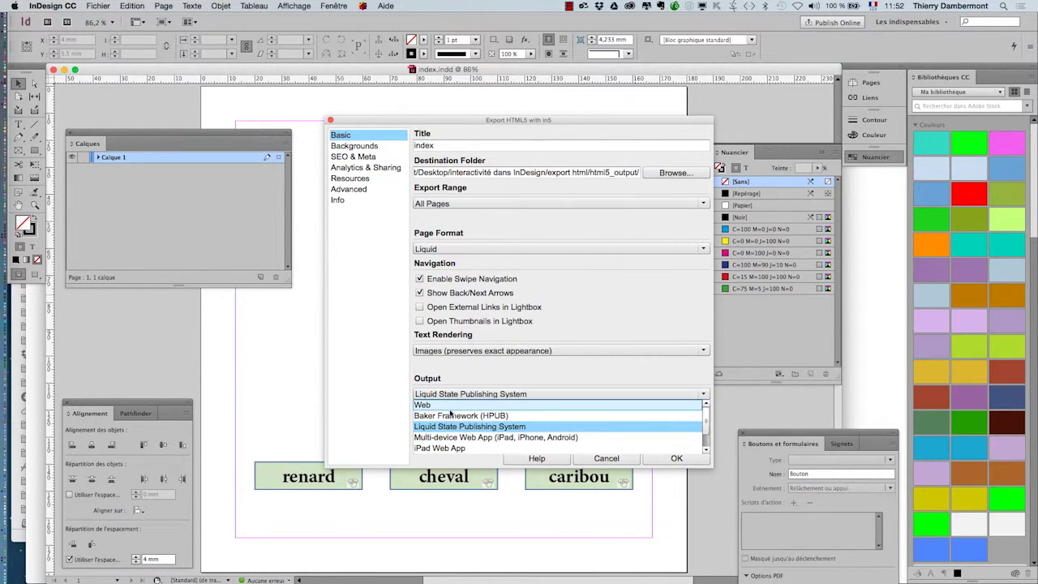
{"action": "left_click", "coordinate": [442, 249]}
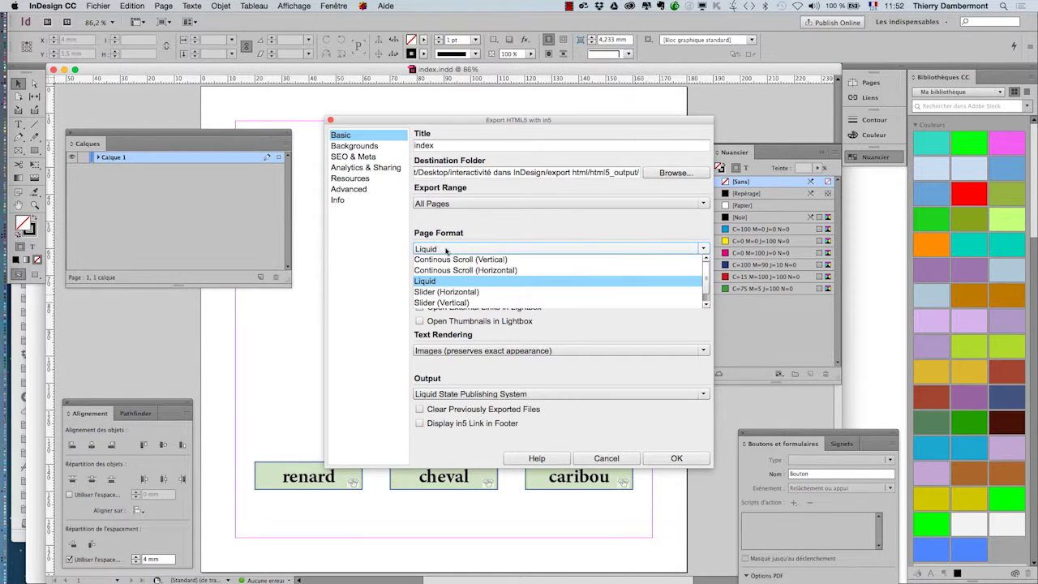
{"action": "left_click", "coordinate": [448, 292]}
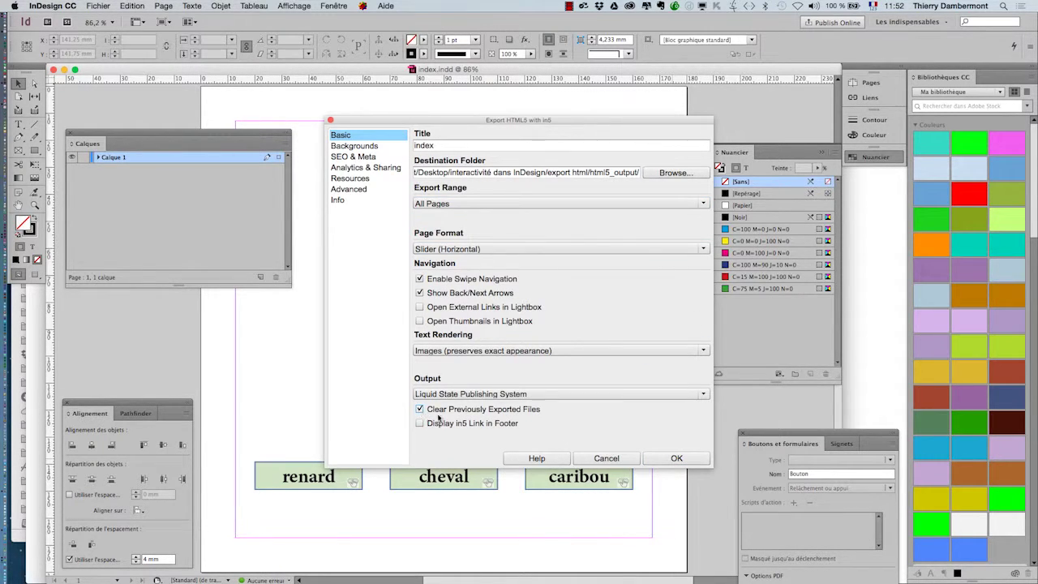
Run the in5 export without modifying the document's colour profile and open the slider version in the default browser.
{"action": "left_click", "coordinate": [676, 458]}
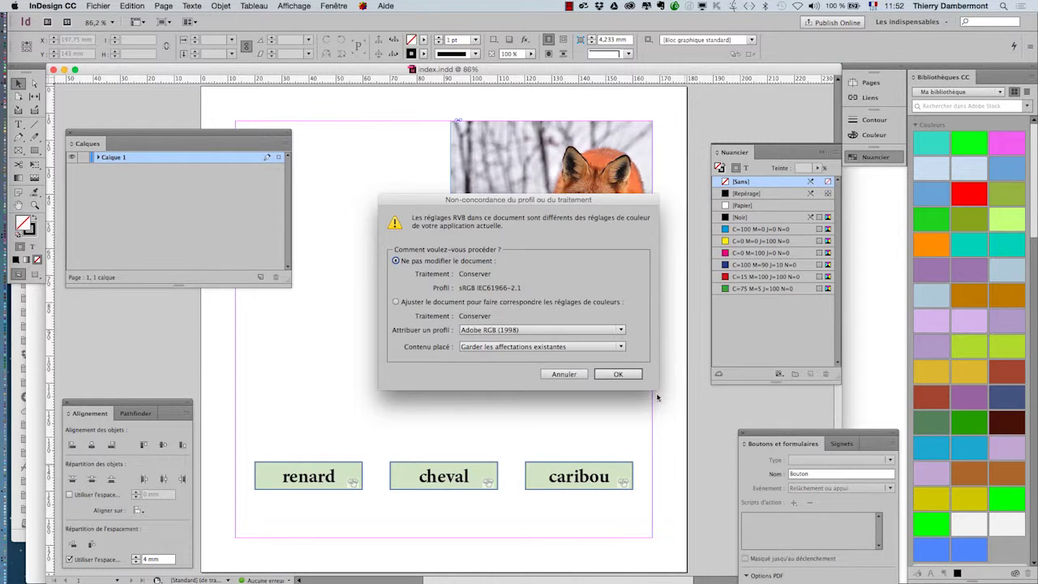
{"action": "left_click", "coordinate": [629, 375]}
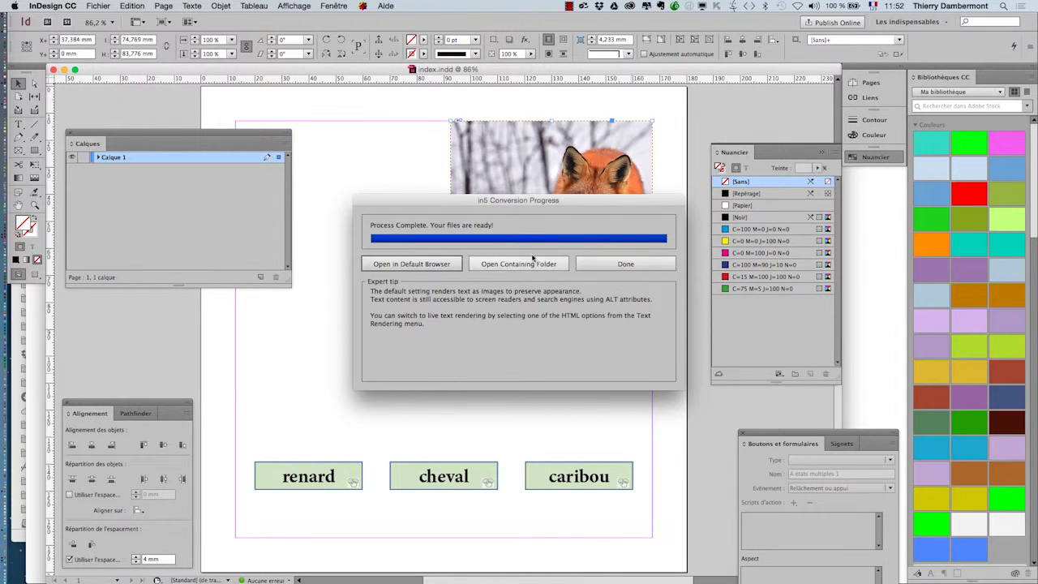
{"action": "left_click", "coordinate": [428, 264]}
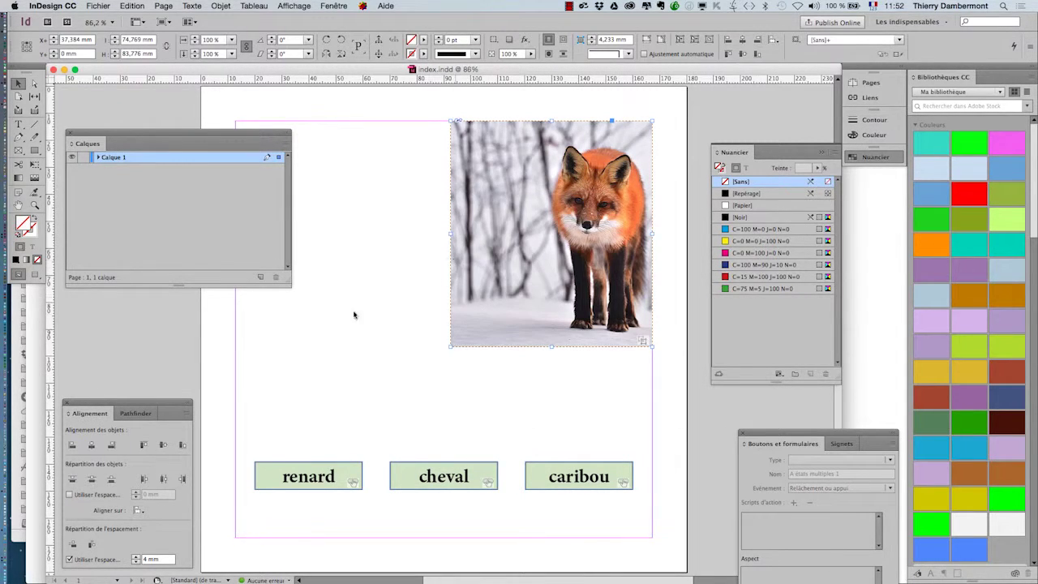
Switch to Finder, open the newly exported index.html from the book folder and bring its Firefox page to the front.
{"action": "key", "text": "super+Tab"}
{"action": "key", "text": "super+Tab"}
{"action": "key", "text": "super+Tab"}
{"action": "key", "text": "super+Tab"}
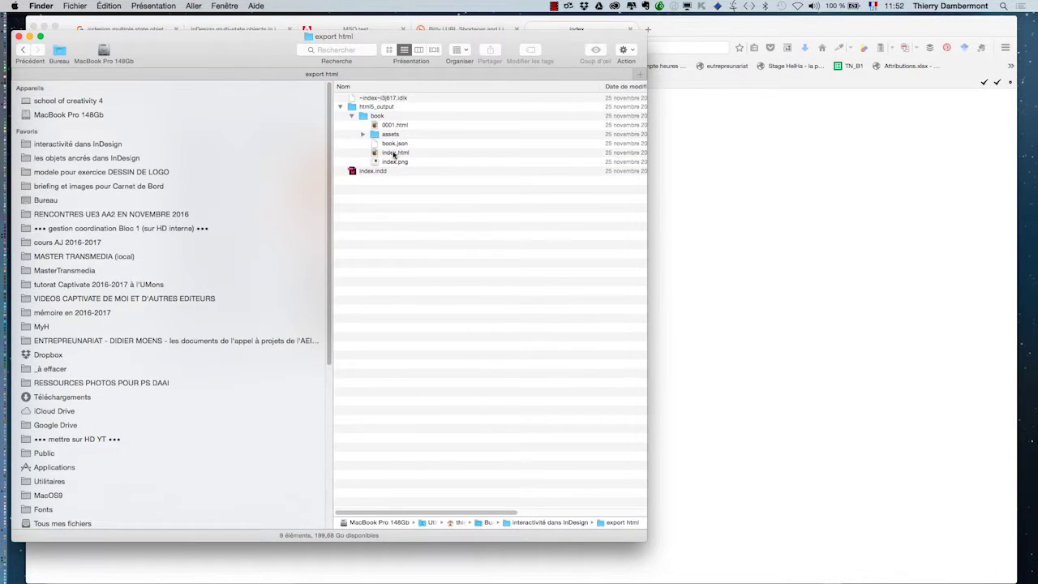
{"action": "double_click", "coordinate": [391, 153]}
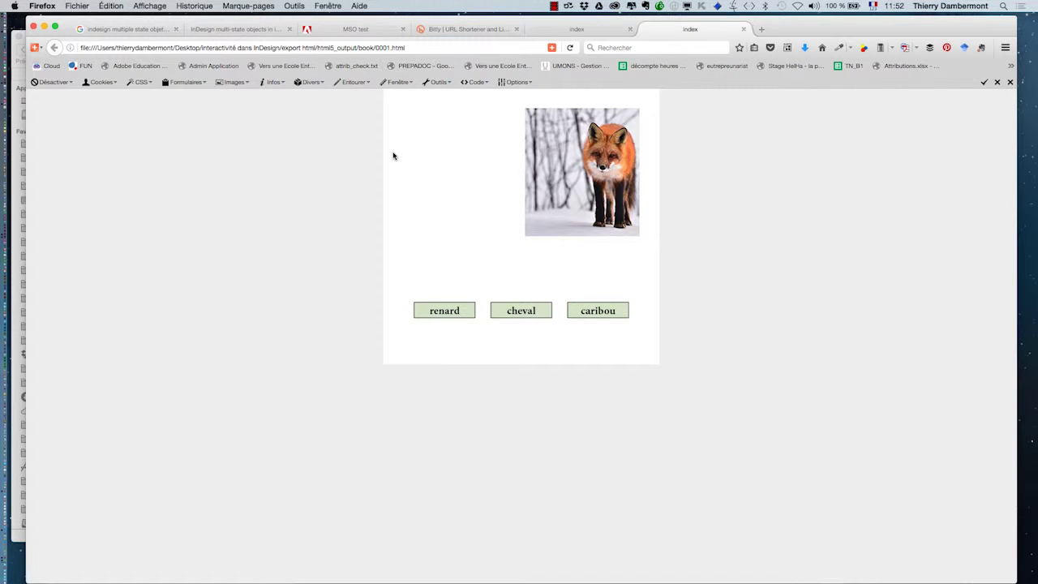
{"action": "key", "text": "super+Tab"}
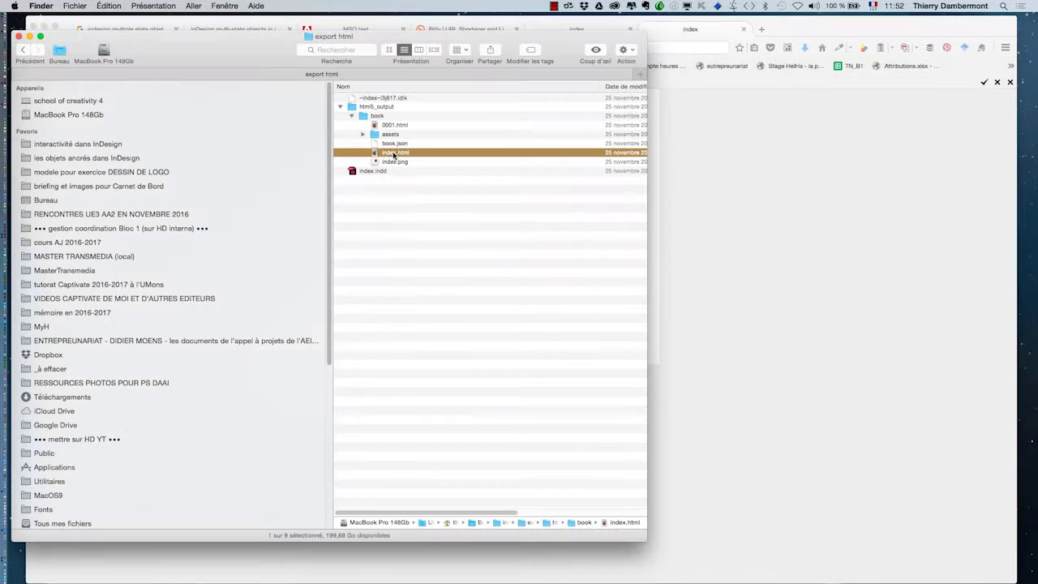
{"action": "left_click", "coordinate": [727, 371]}
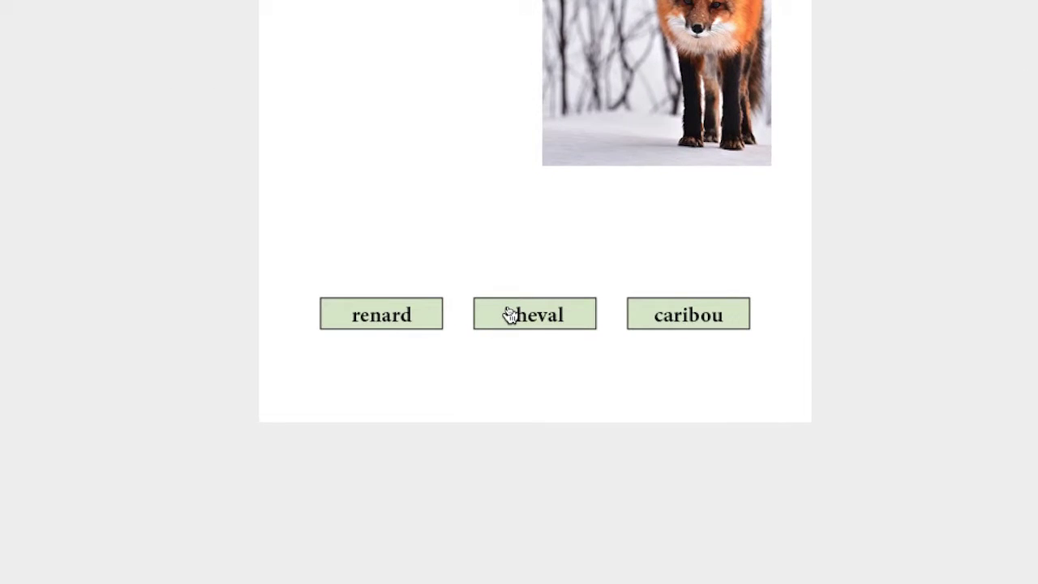
Test the renard, cheval and caribou buttons repeatedly on the re-exported page to check the image switching and layout.
{"action": "left_click", "coordinate": [509, 315]}
{"action": "left_click", "coordinate": [683, 320]}
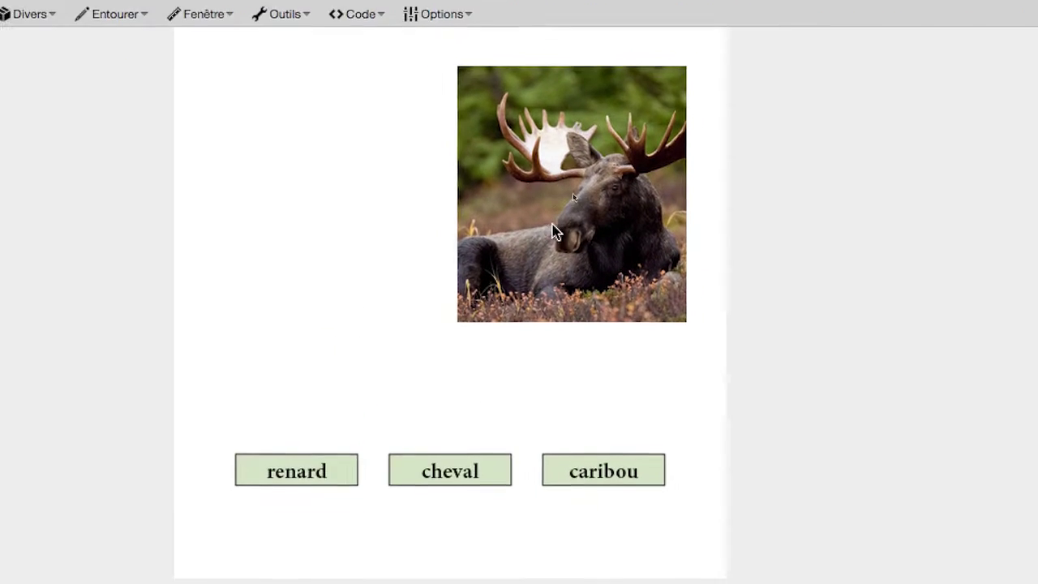
{"action": "left_click", "coordinate": [479, 467]}
{"action": "left_click", "coordinate": [336, 468]}
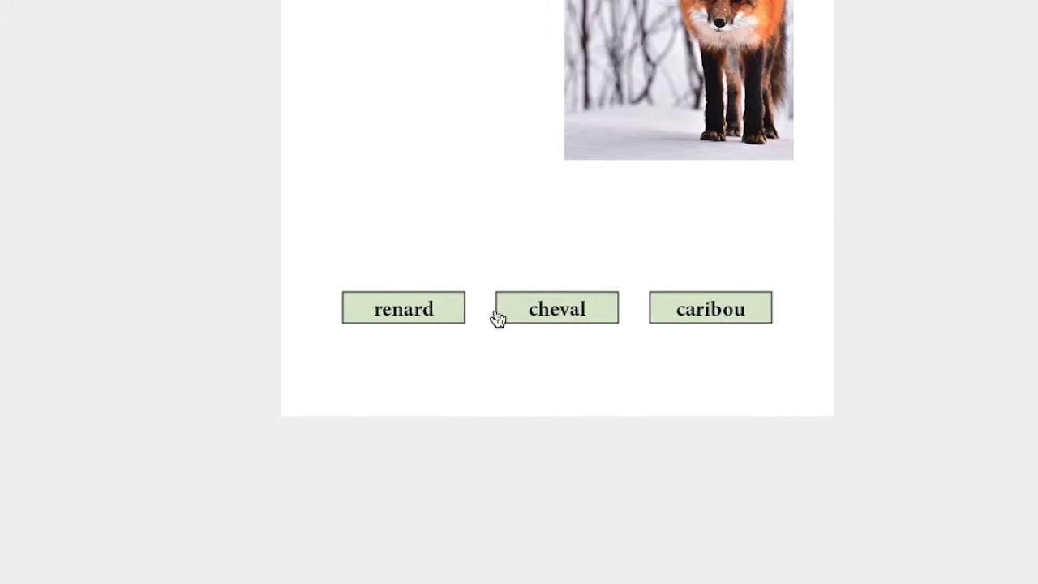
{"action": "left_click", "coordinate": [501, 317]}
{"action": "left_click", "coordinate": [676, 315]}
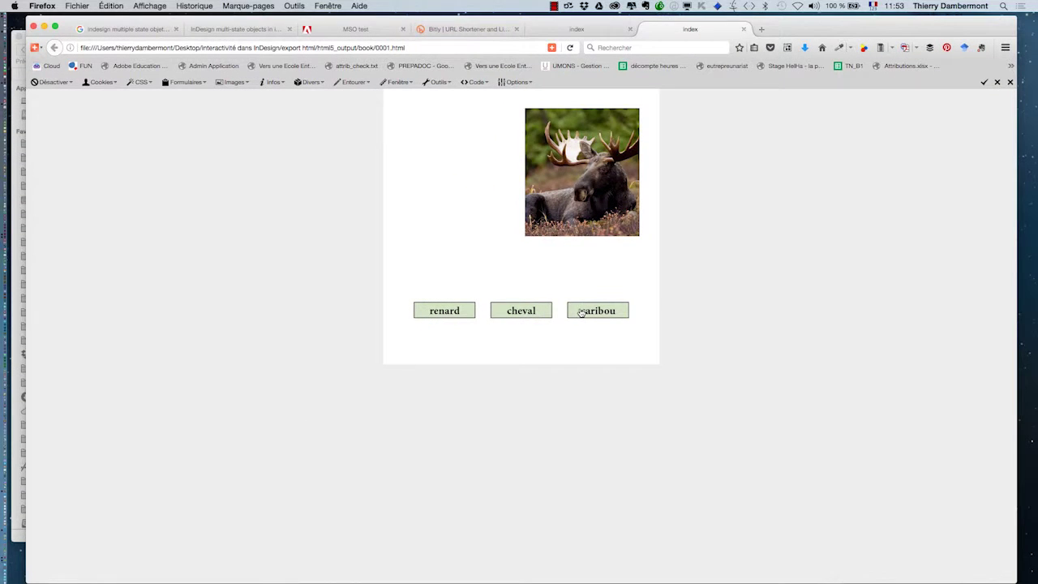
{"action": "left_click", "coordinate": [442, 313]}
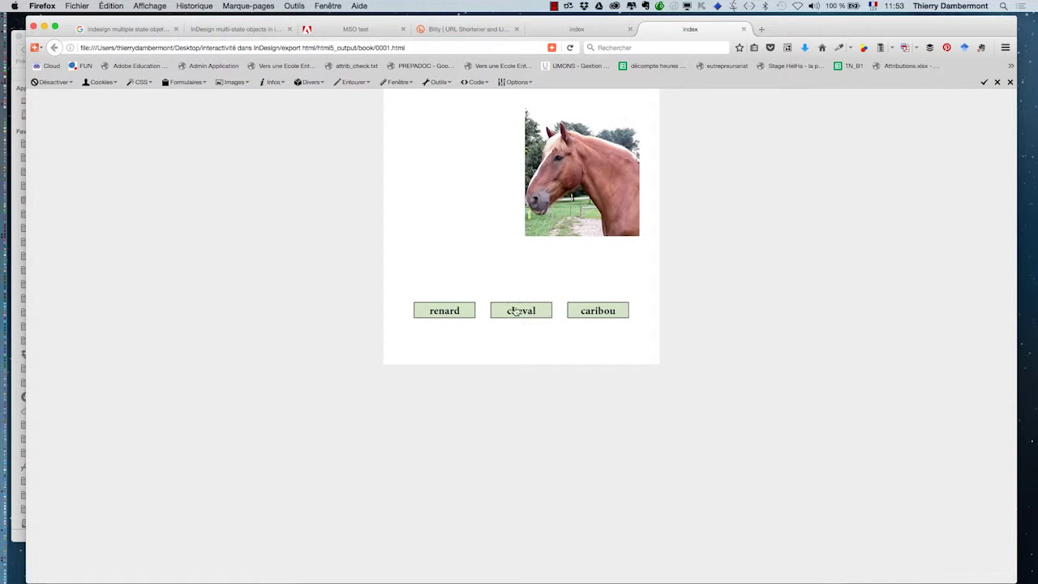
{"action": "left_click", "coordinate": [458, 315]}
{"action": "left_click", "coordinate": [511, 316]}
{"action": "left_click", "coordinate": [597, 315]}
{"action": "left_click", "coordinate": [523, 316]}
{"action": "left_click", "coordinate": [445, 314]}
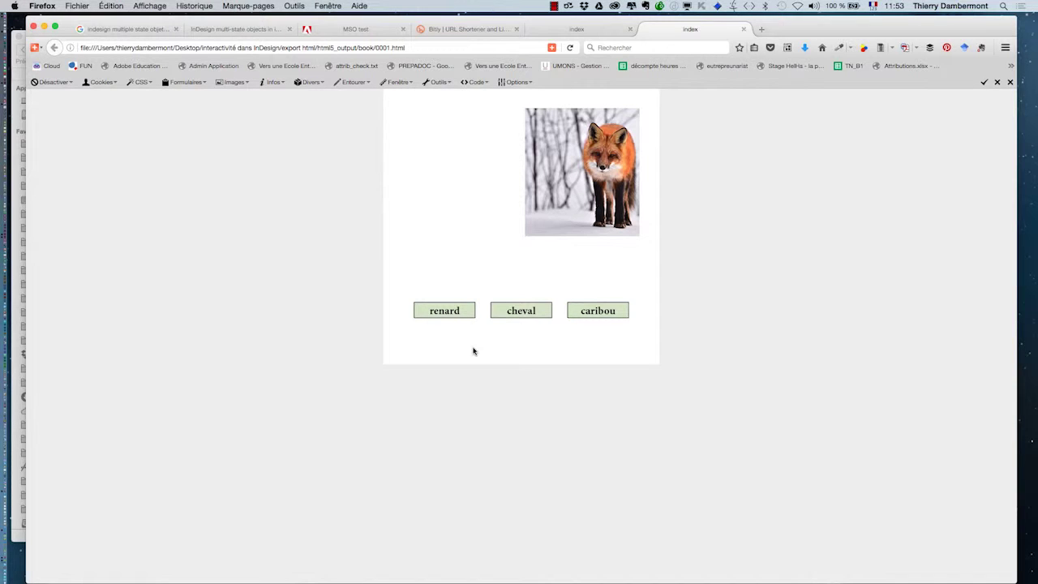
{"action": "left_click", "coordinate": [597, 316]}
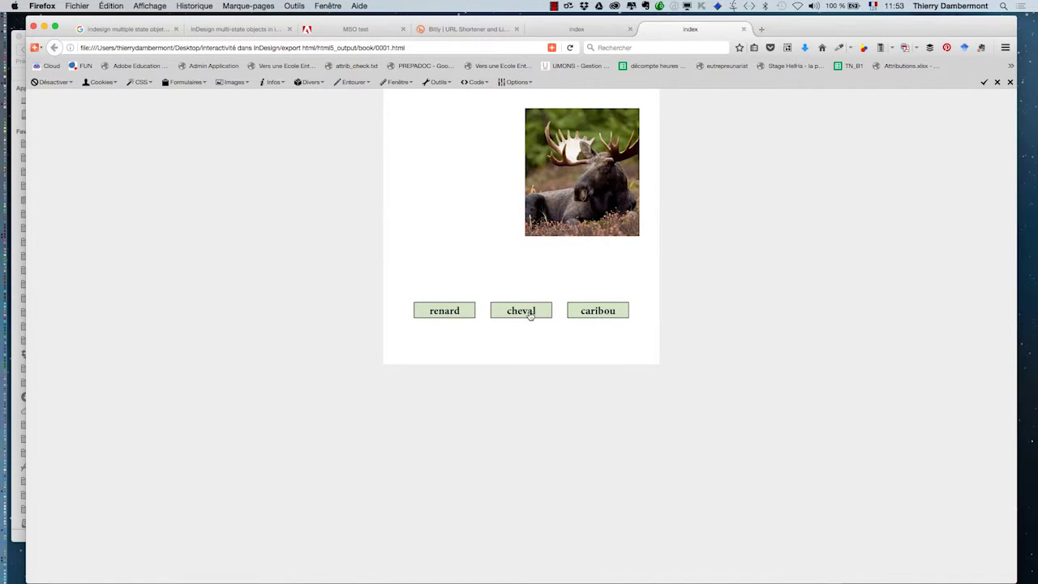
{"action": "left_click", "coordinate": [527, 316]}
{"action": "left_click", "coordinate": [436, 315]}
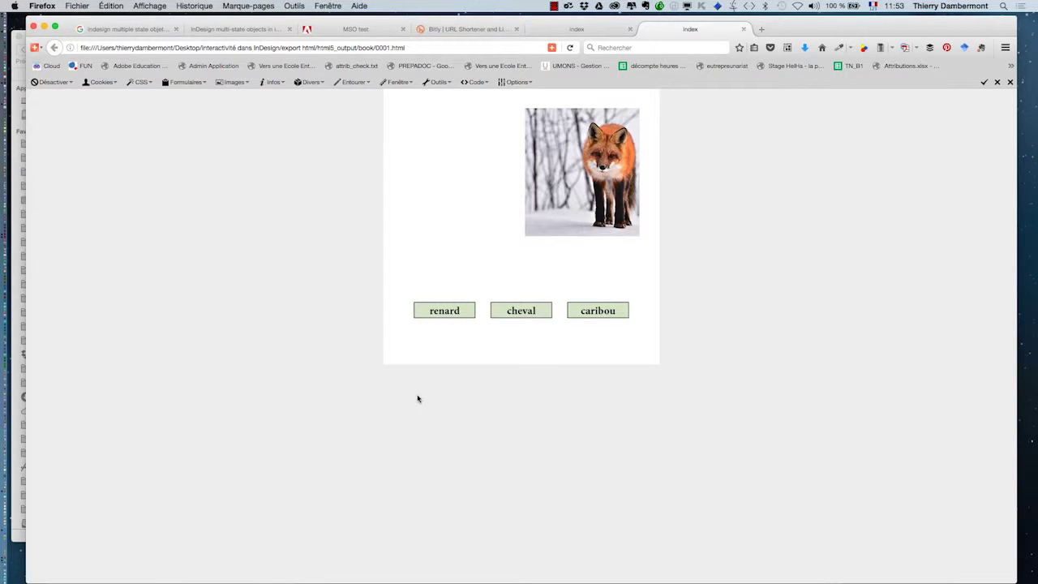
Reset the browser page zoom to Normal and test the cheval, caribou and renard buttons again.
{"action": "left_click", "coordinate": [150, 6]}
{"action": "mouse_move", "coordinate": [171, 46]}
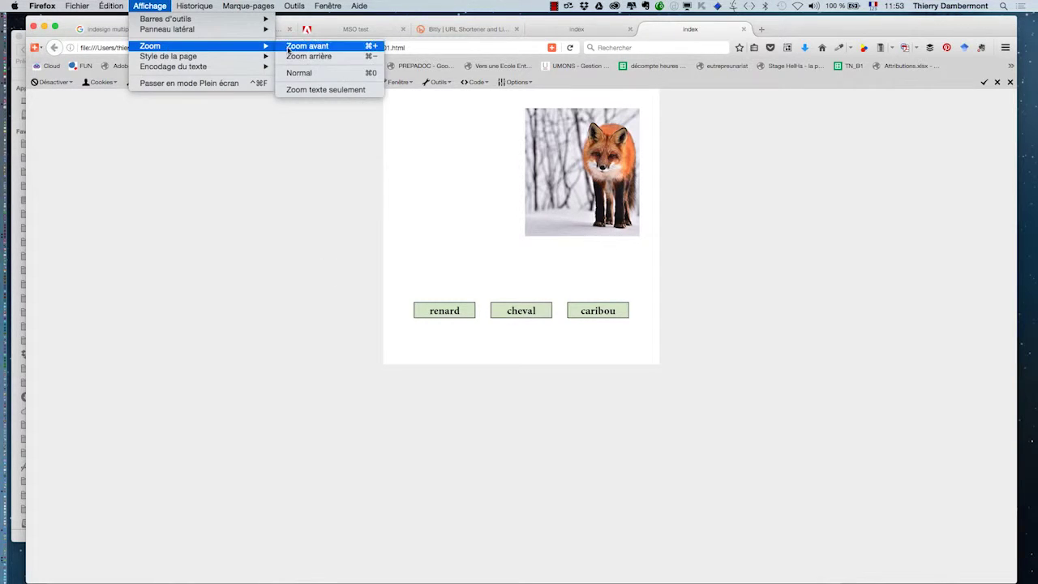
{"action": "left_click", "coordinate": [296, 72]}
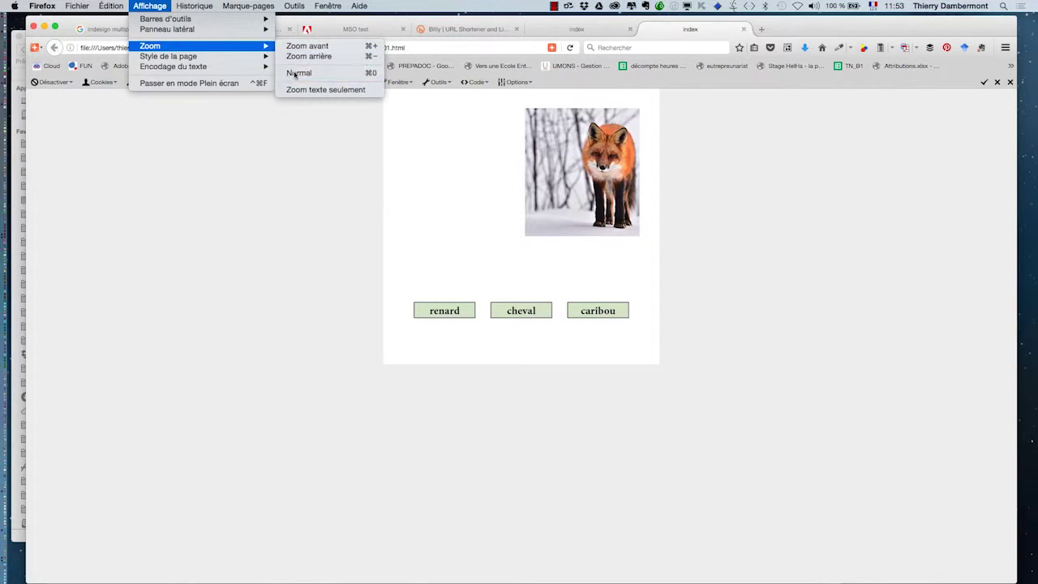
{"action": "left_click", "coordinate": [519, 309]}
{"action": "left_click", "coordinate": [588, 321]}
{"action": "left_click", "coordinate": [536, 317]}
{"action": "left_click", "coordinate": [469, 314]}
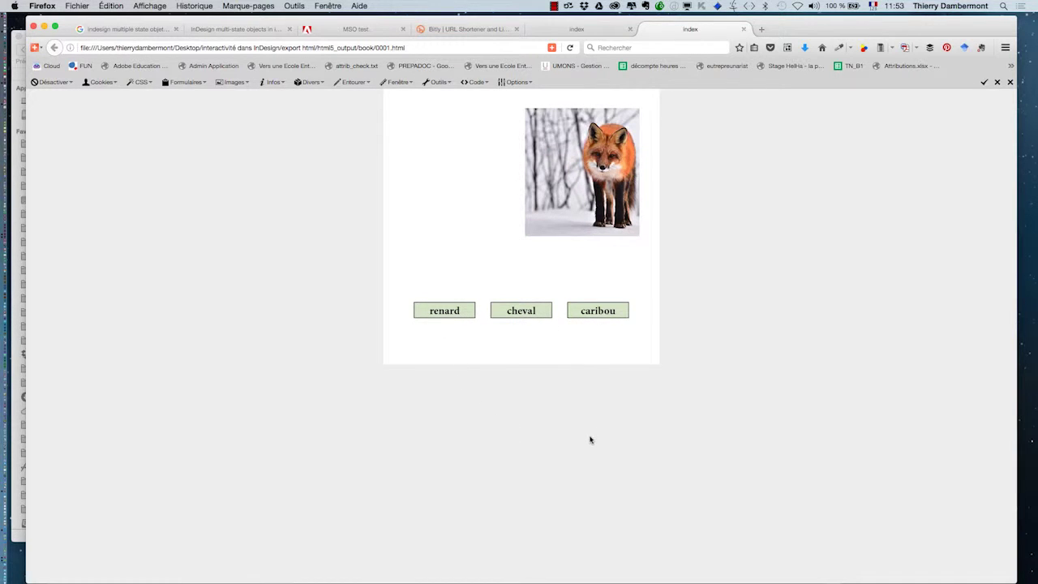
{"action": "left_click", "coordinate": [596, 317]}
{"action": "left_click", "coordinate": [529, 319]}
{"action": "left_click", "coordinate": [461, 311]}
{"action": "left_click", "coordinate": [516, 314]}
{"action": "left_click", "coordinate": [599, 322]}
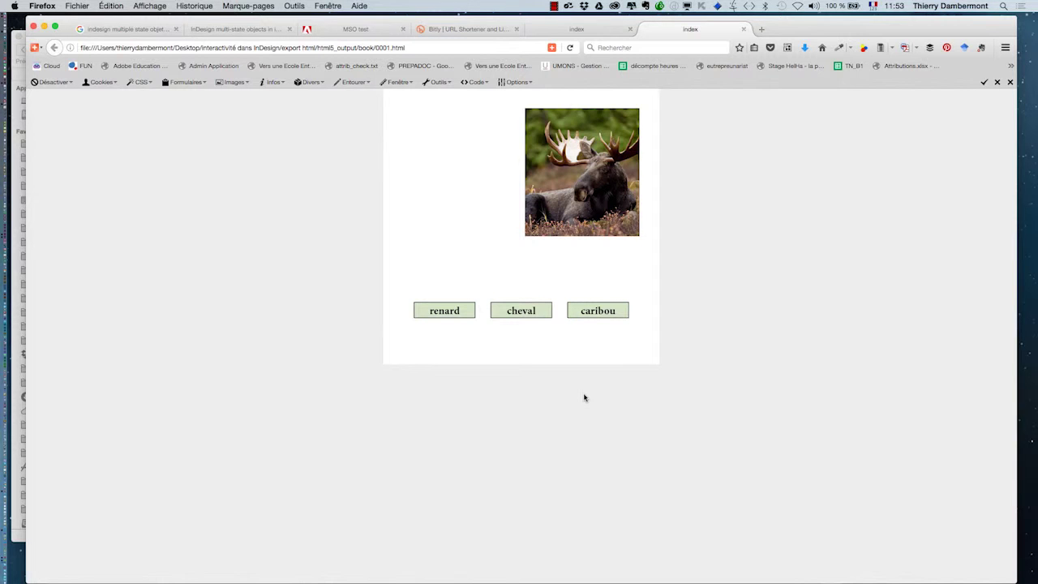
Switch to InDesign, deselect the fox image and move the Calques panel away from the page, over the Nuancier panel.
{"action": "key", "text": "super+Tab"}
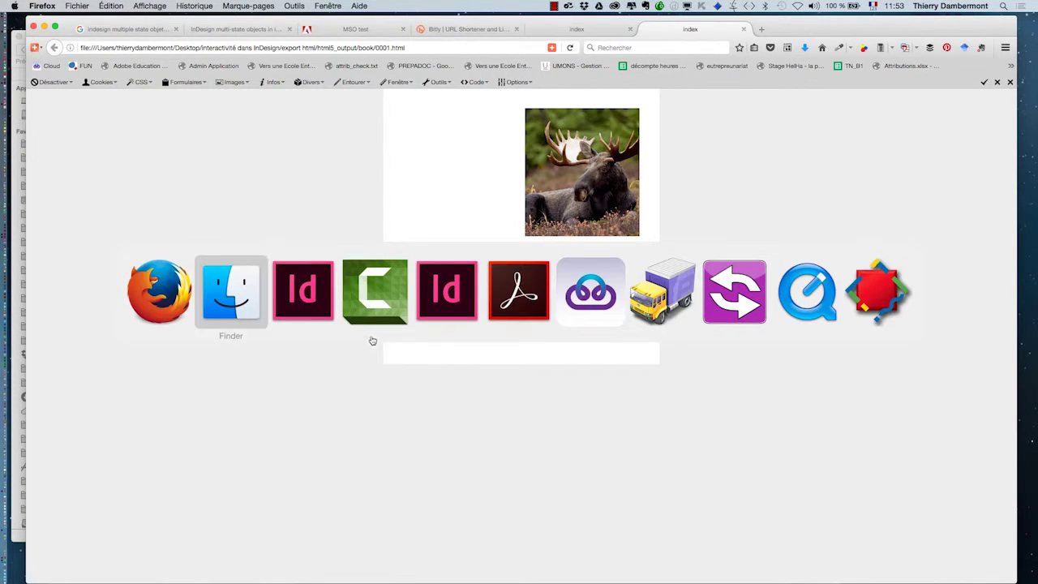
{"action": "left_click", "coordinate": [302, 291]}
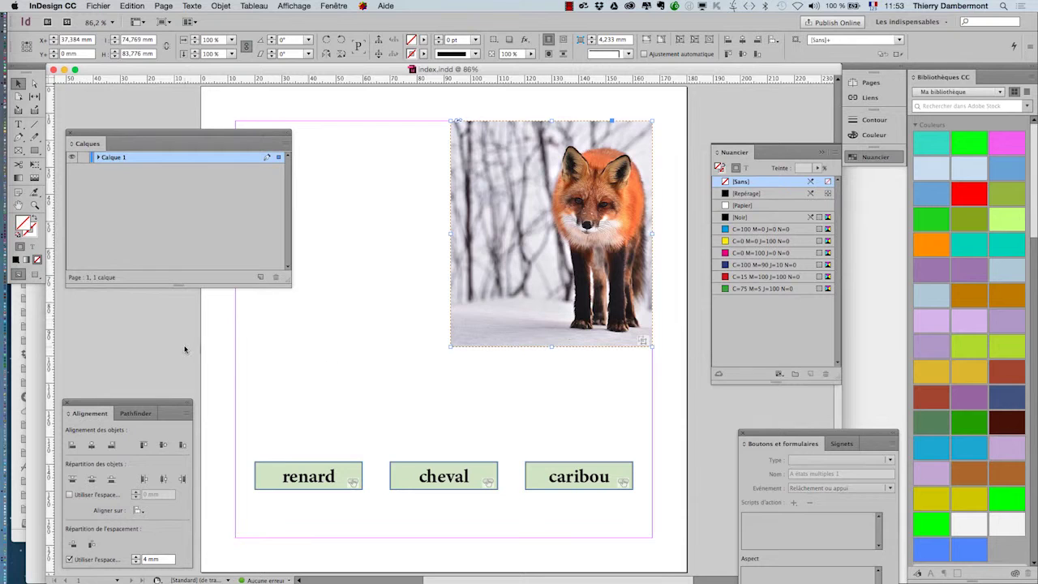
{"action": "left_click", "coordinate": [99, 5]}
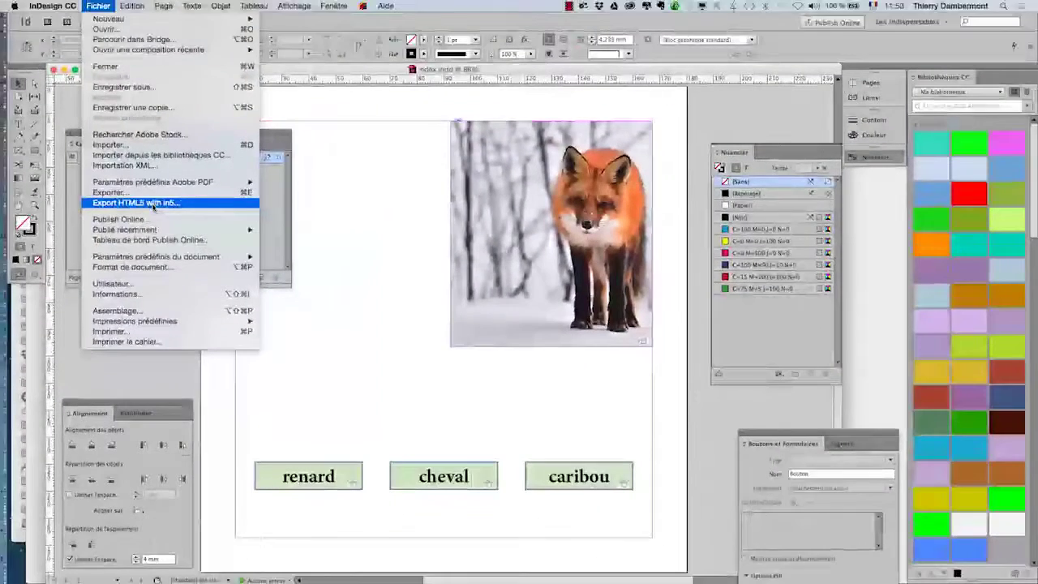
{"action": "left_click", "coordinate": [151, 375]}
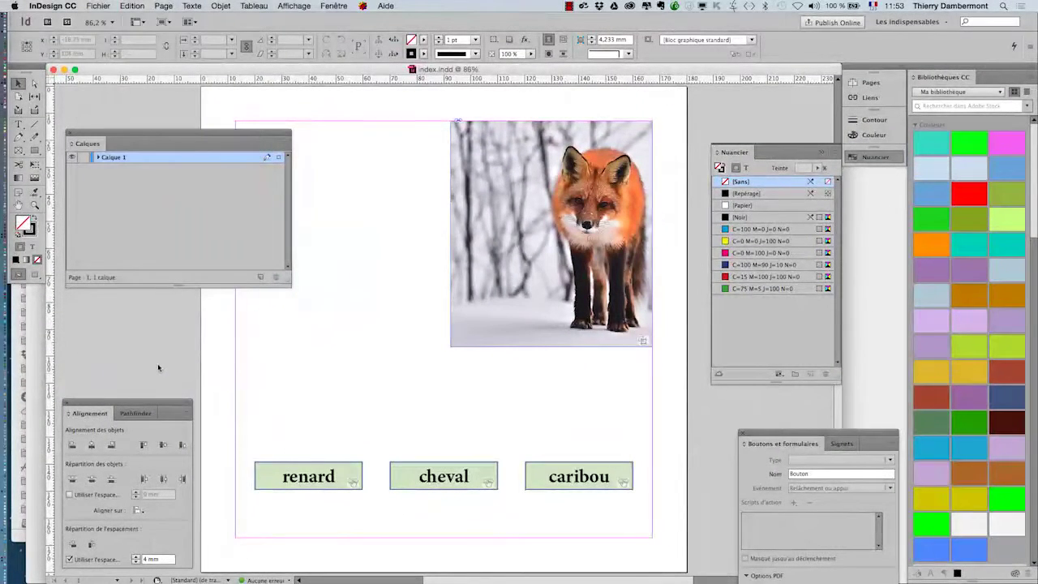
{"action": "left_click_drag", "start_coordinate": [192, 149], "coordinate": [757, 94]}
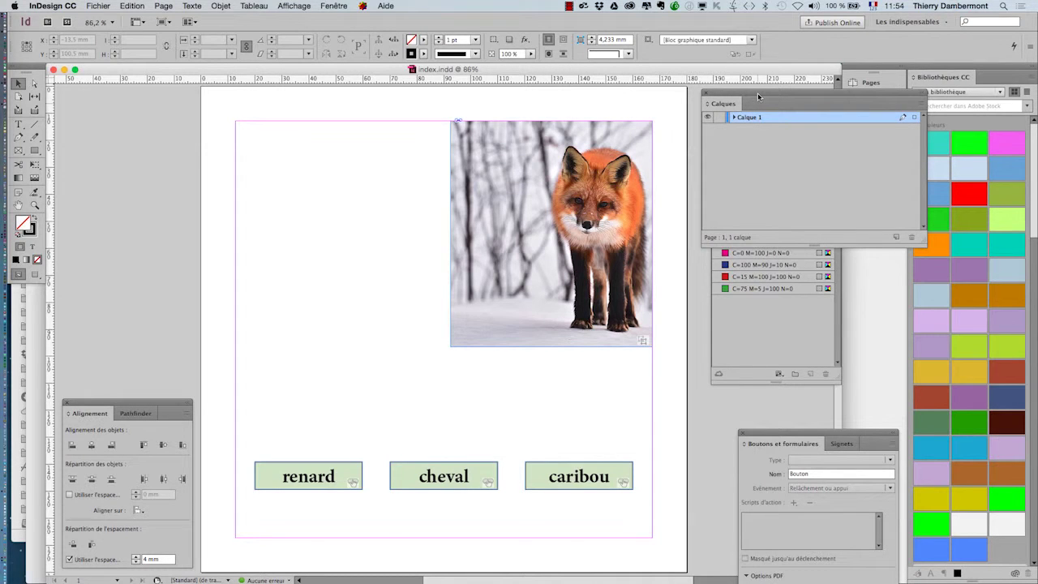